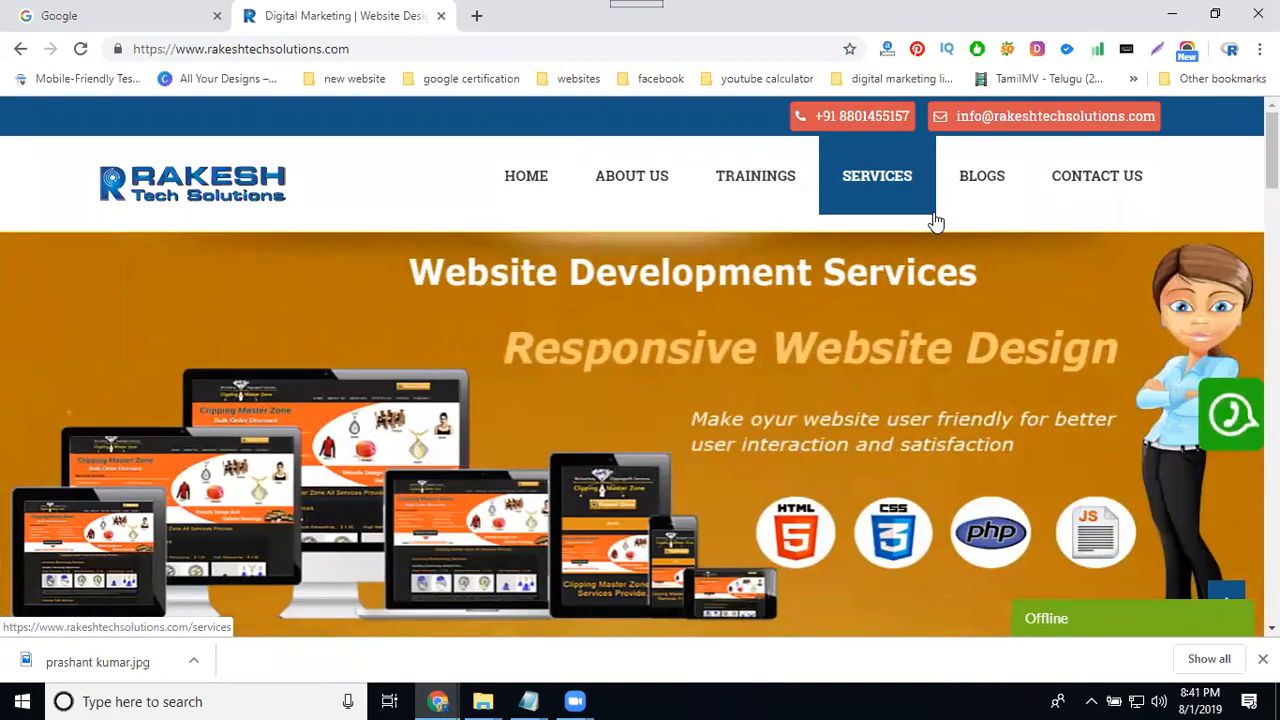
Step: Open twitter.com in a new browser tab
left_click(471, 20)
type("twitter.com")
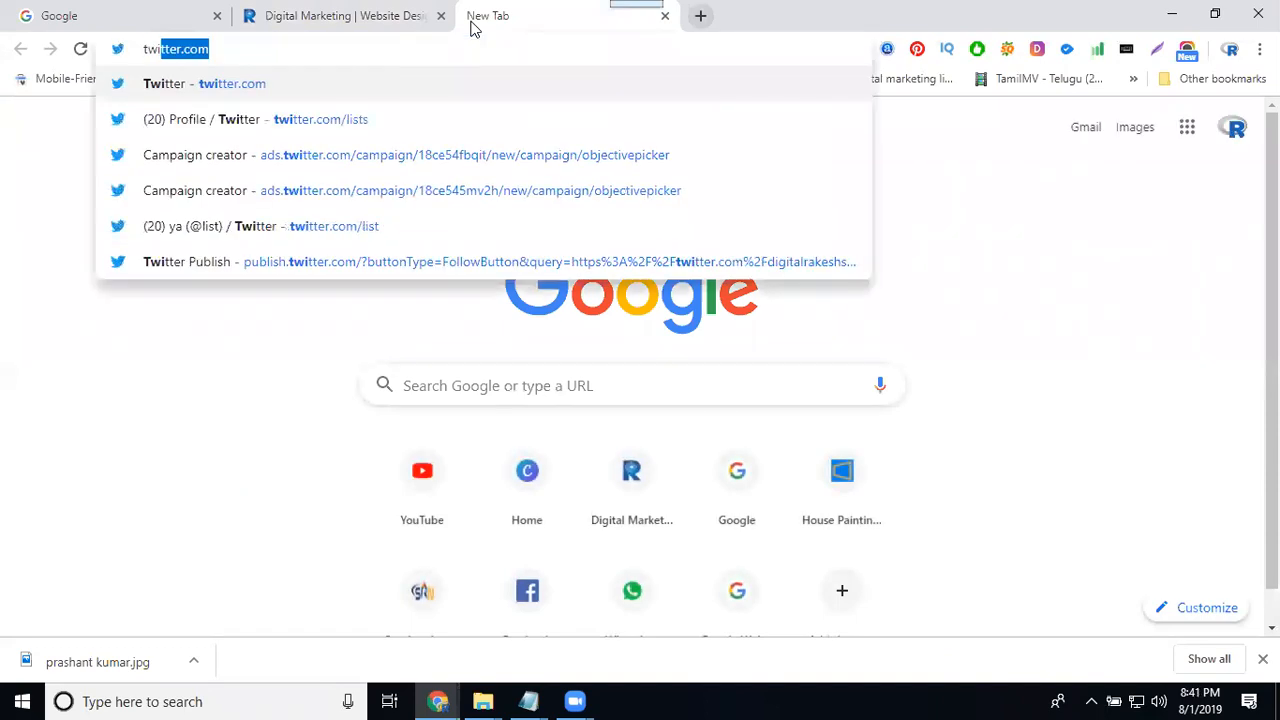
key("Return")
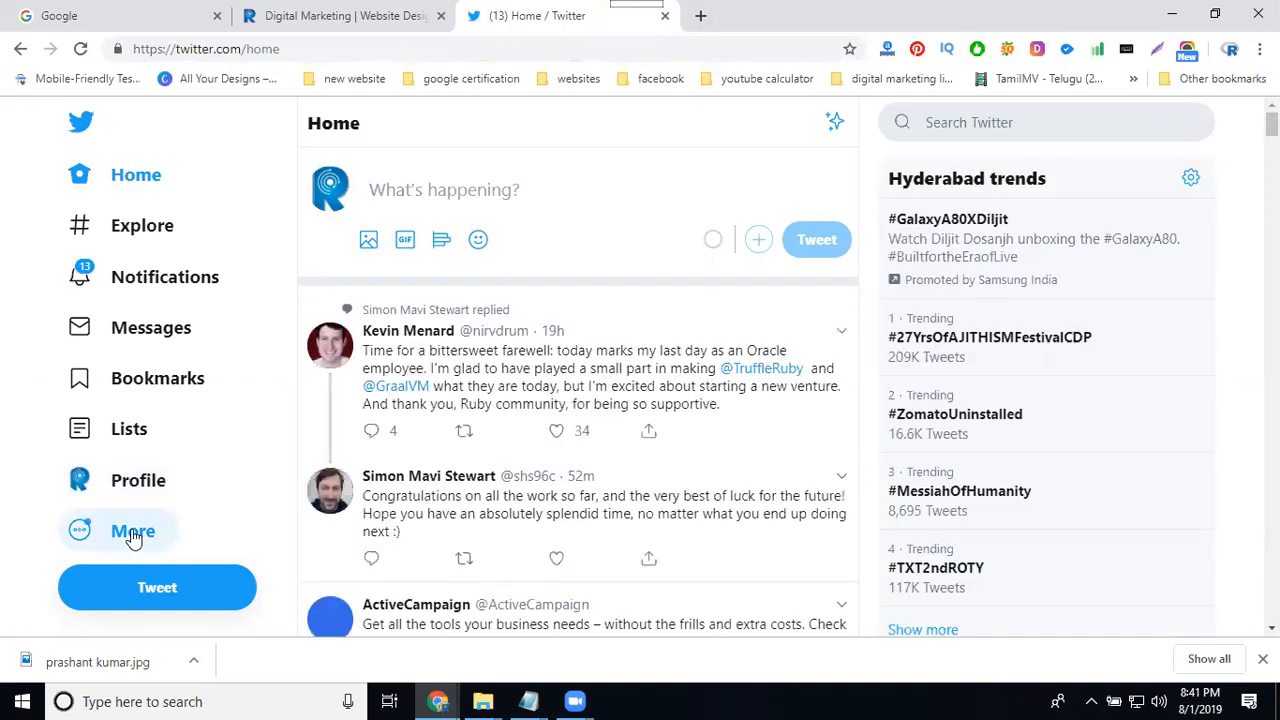
Step: View the list of switchable Twitter accounts and the note on how many can be added, and close it
left_click(133, 533)
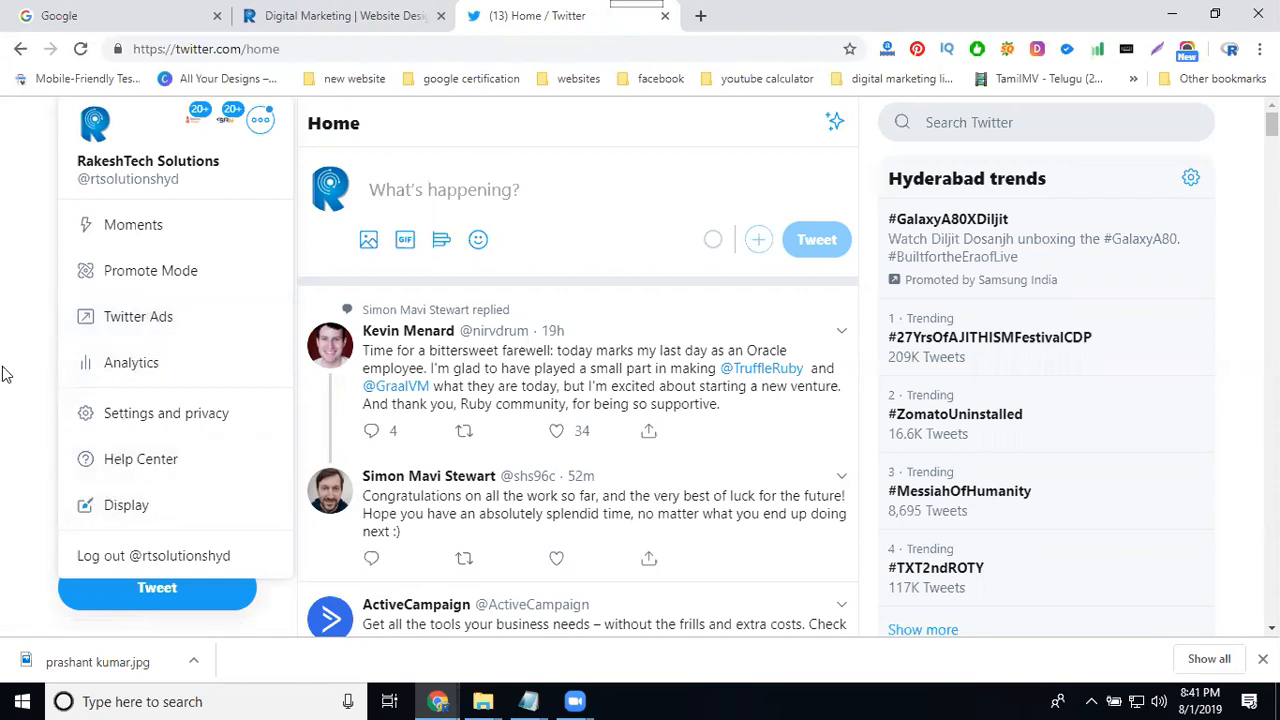
left_click(261, 120)
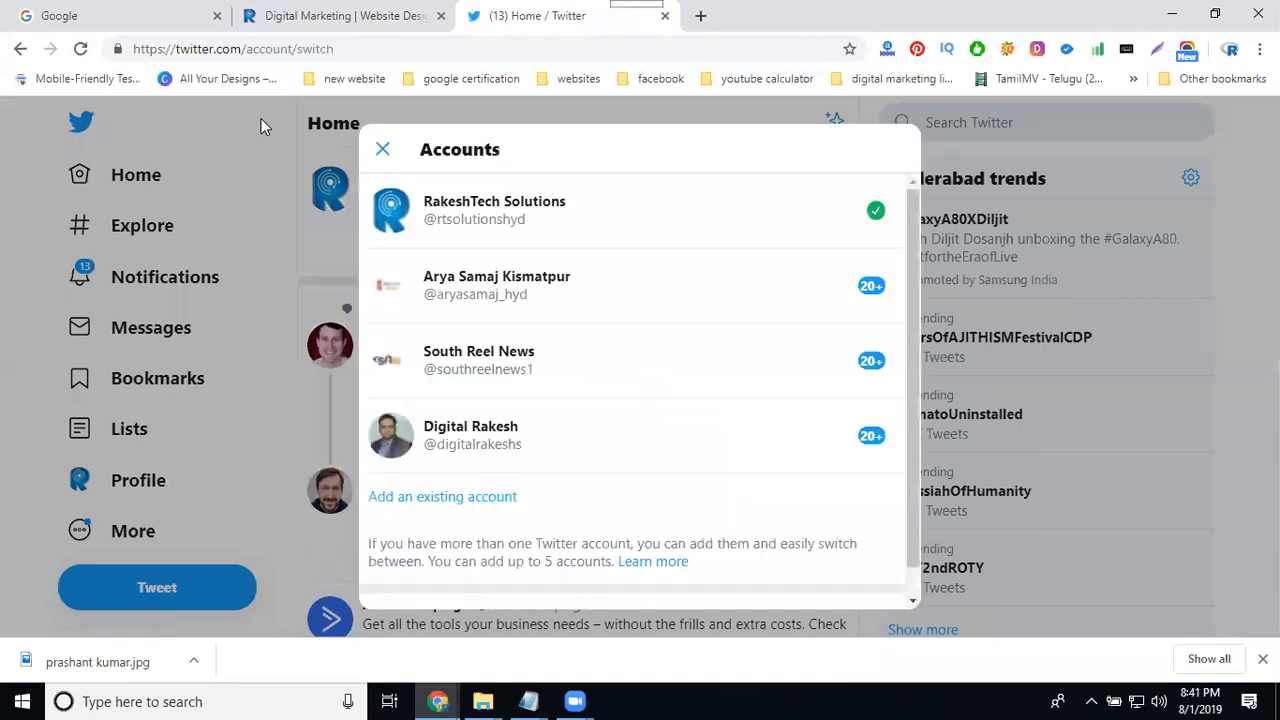
left_click_drag(540, 563, 550, 564)
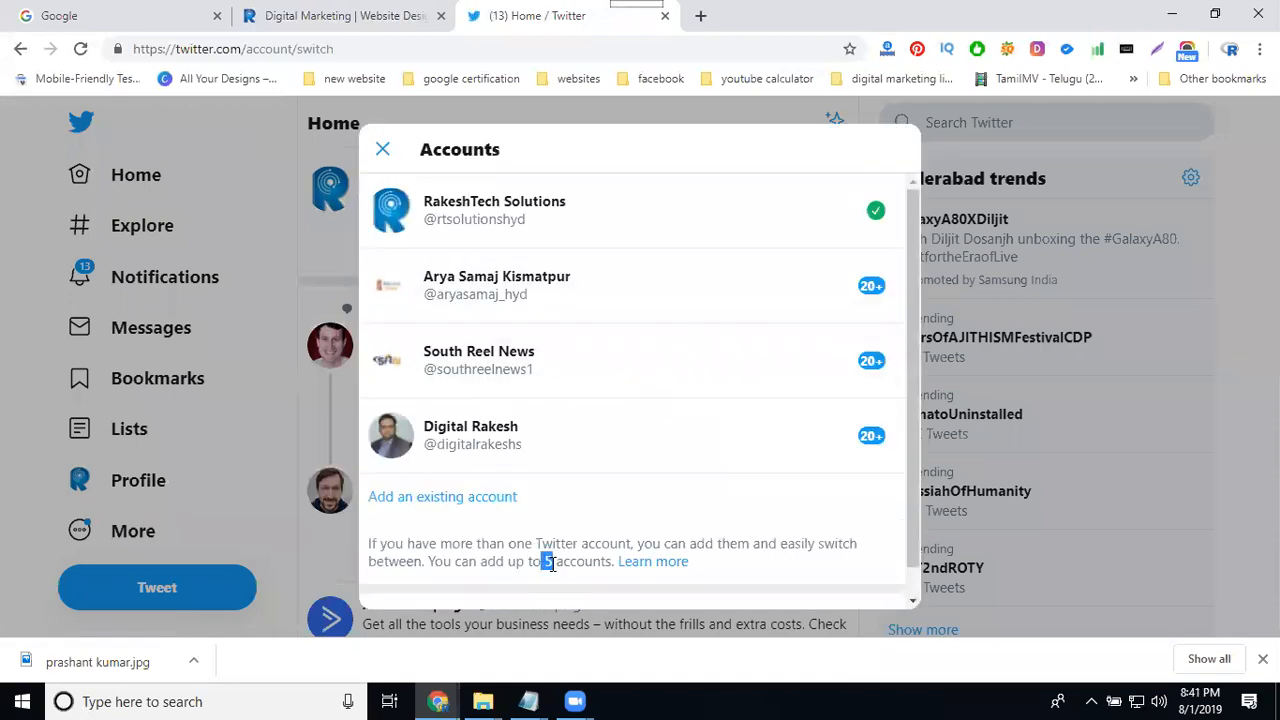
left_click(388, 154)
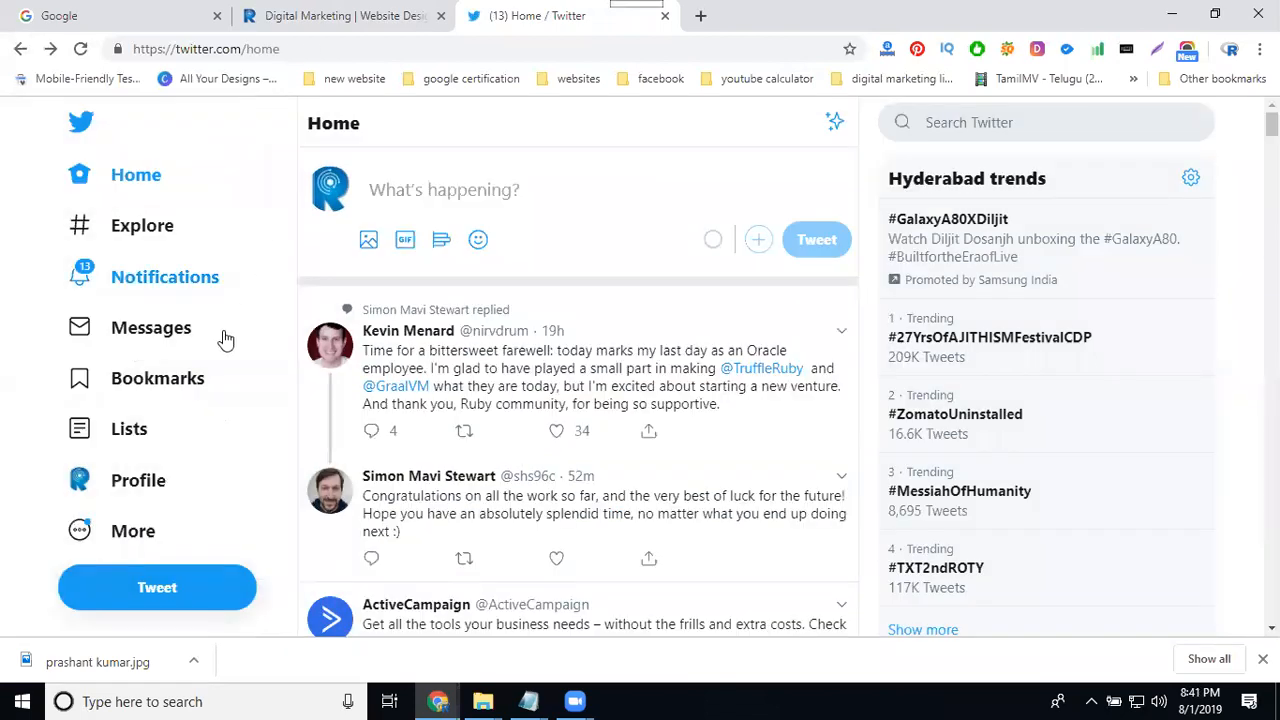
Step: Open Twitter Ads for the current account and back out of the new credit card form
left_click(160, 546)
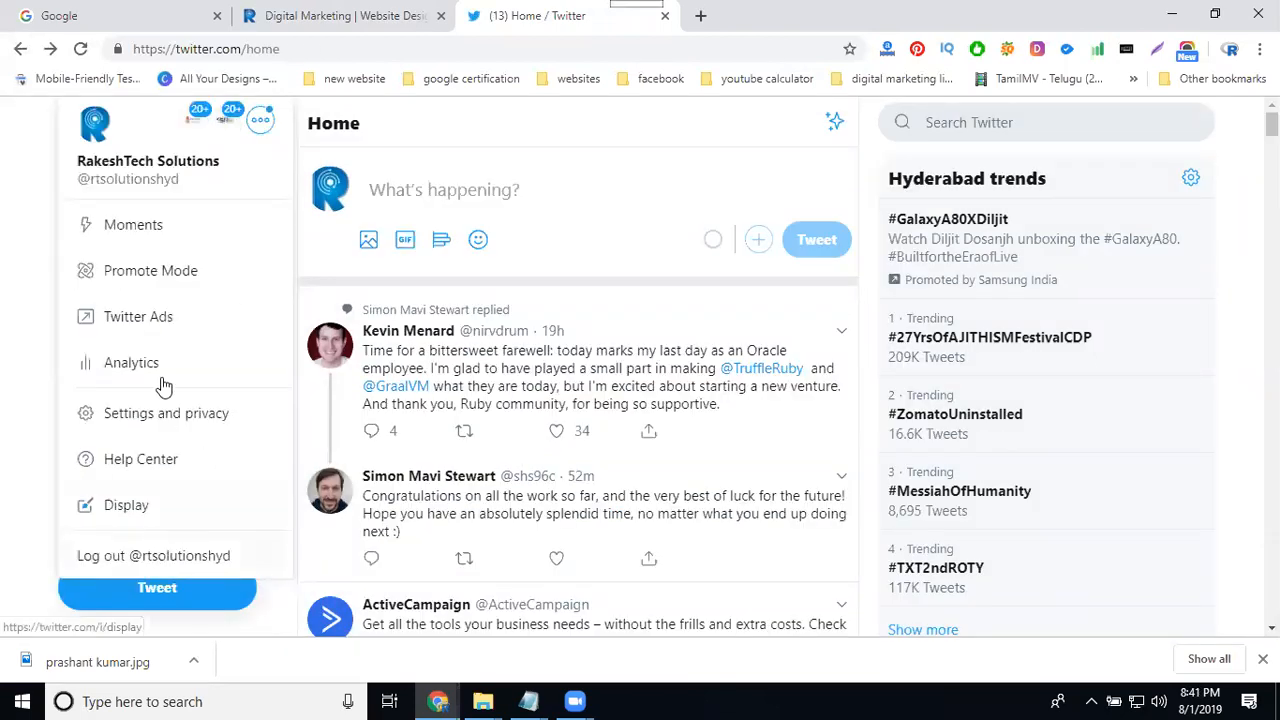
left_click(164, 331)
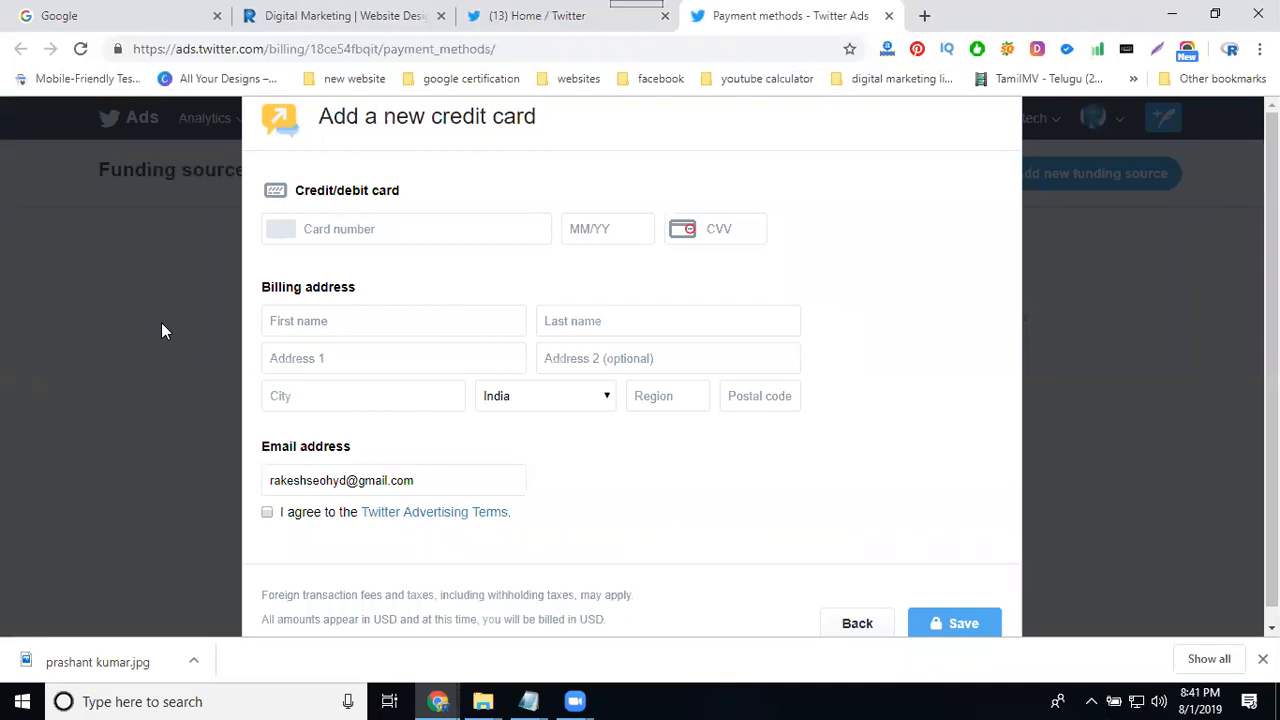
left_click(857, 626)
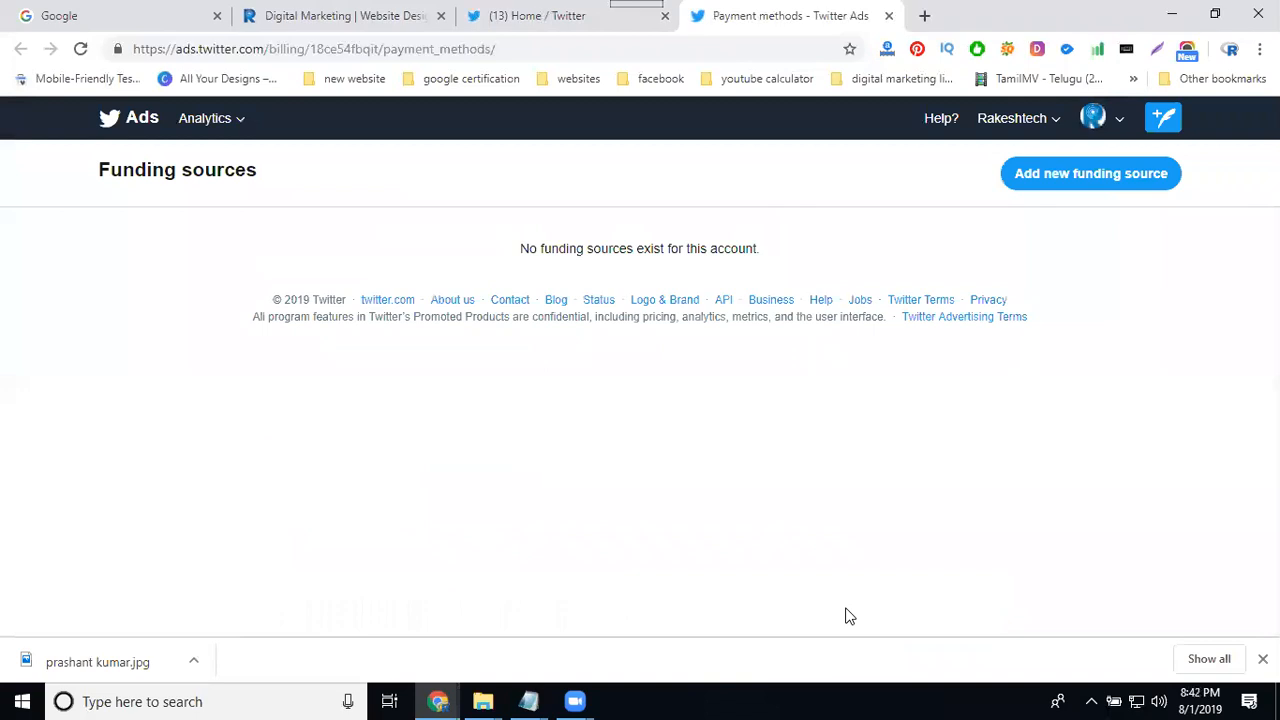
Step: Open the ad account's access settings and go from there to its Ads Manager
left_click(1060, 133)
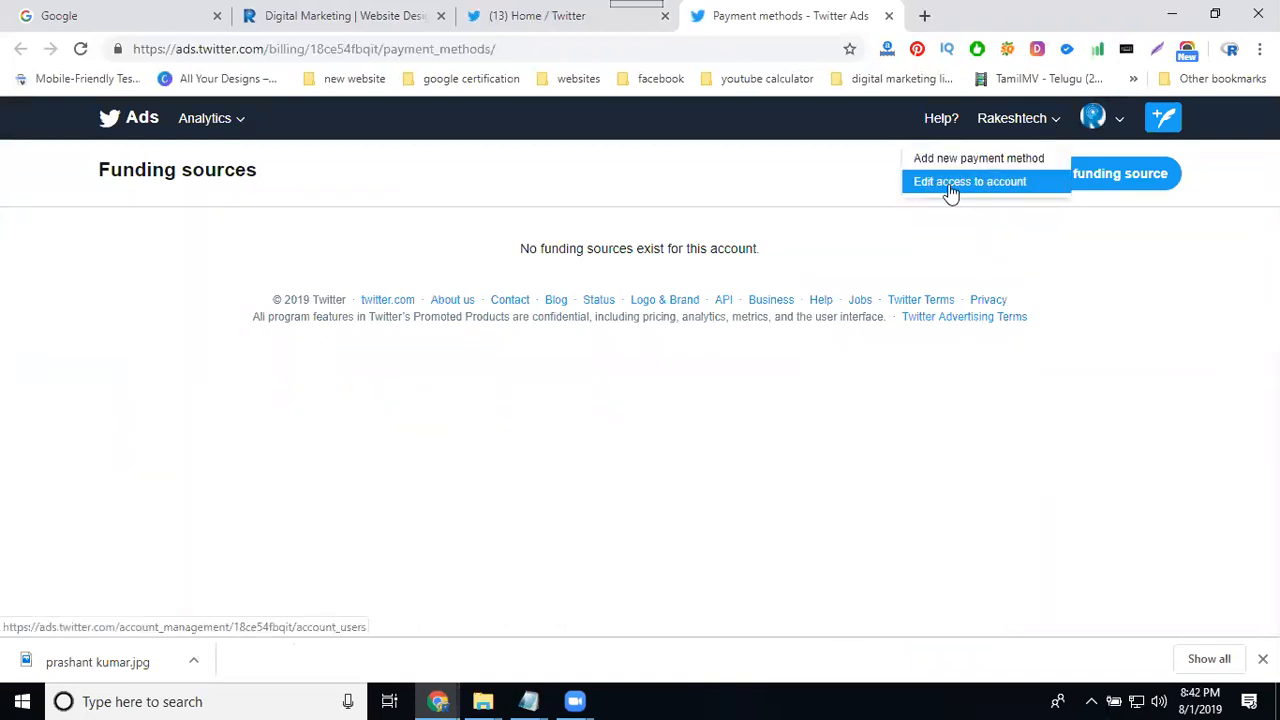
left_click(1007, 194)
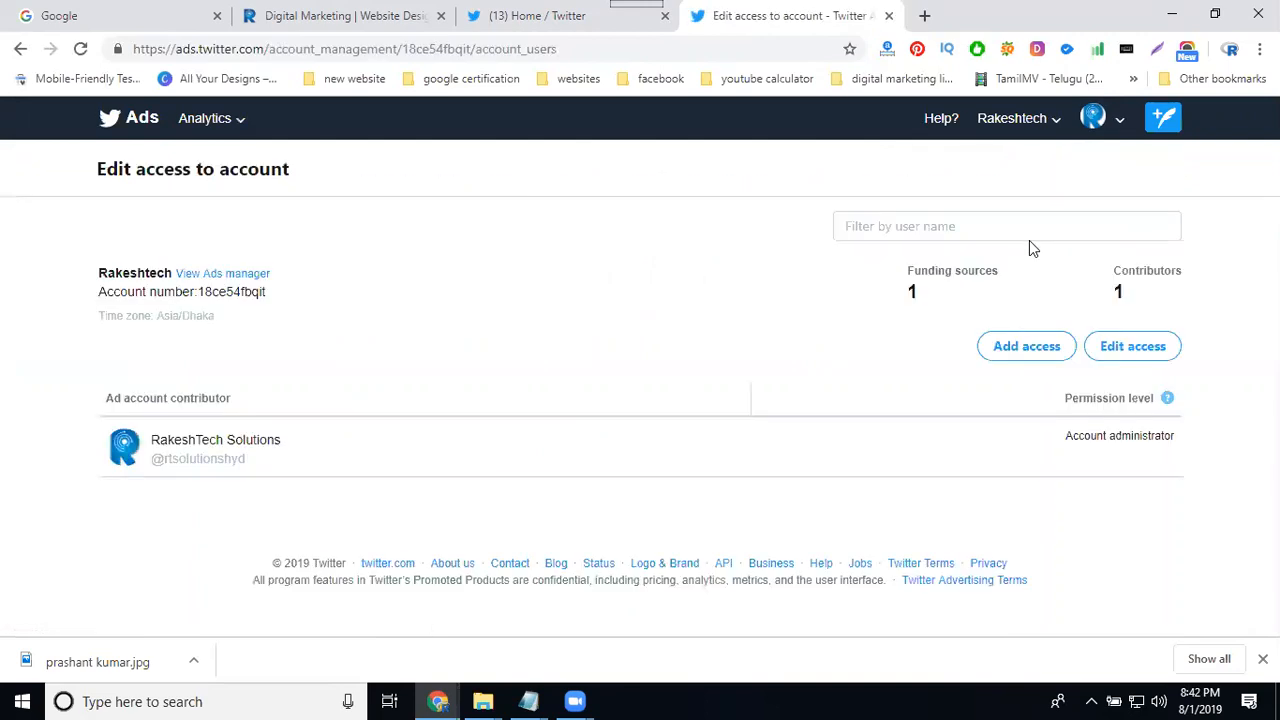
left_click(239, 275)
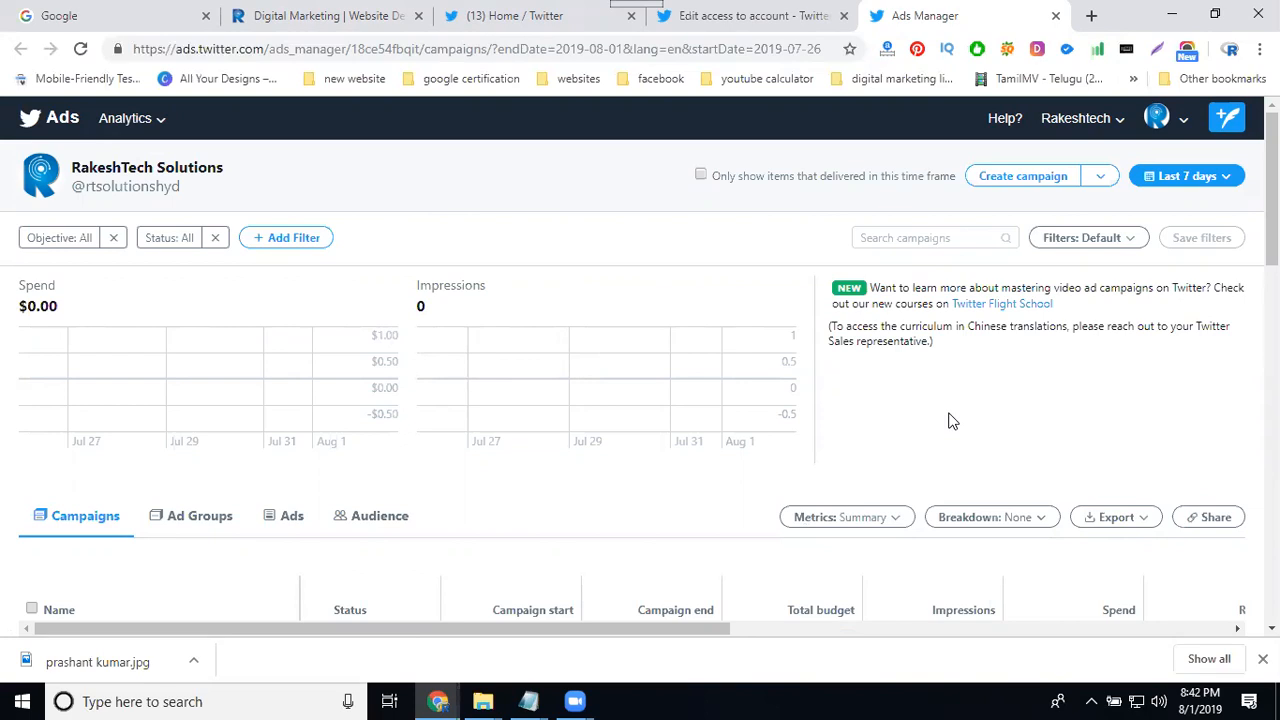
Step: Create a new campaign with the Awareness objective after reviewing the available campaign objectives
left_click(1030, 179)
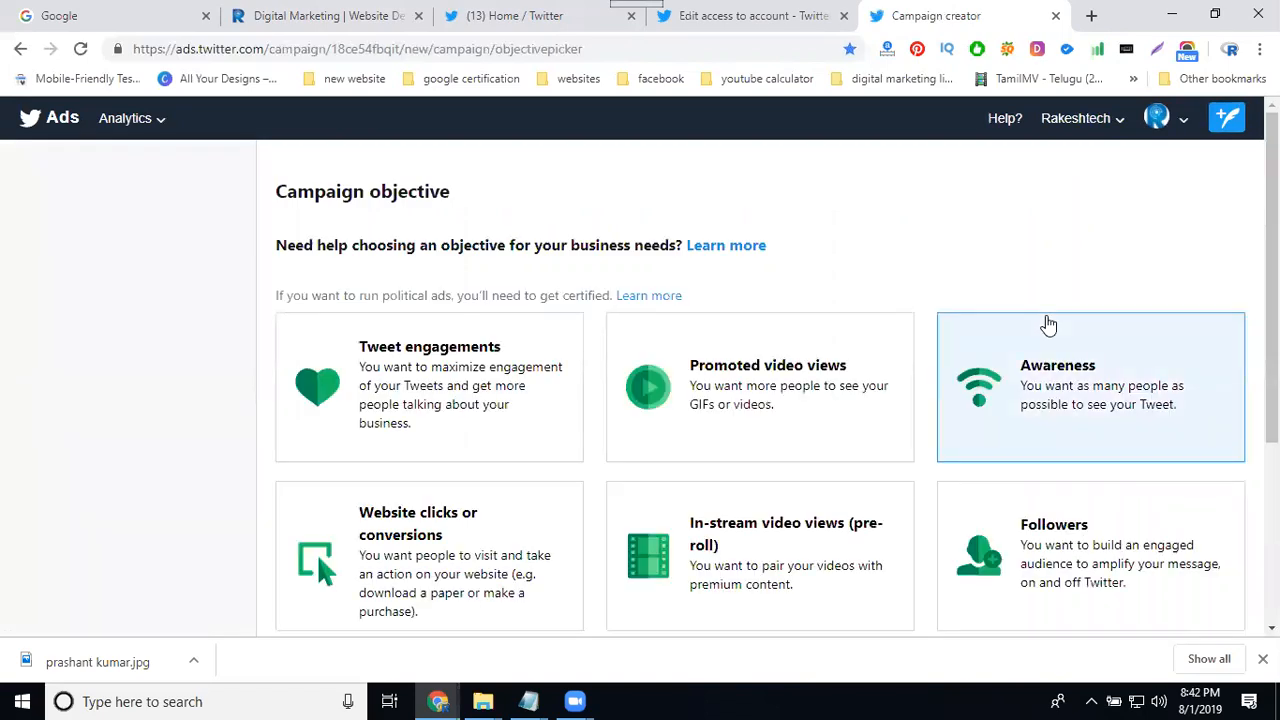
scroll(1046, 330, "down", 1)
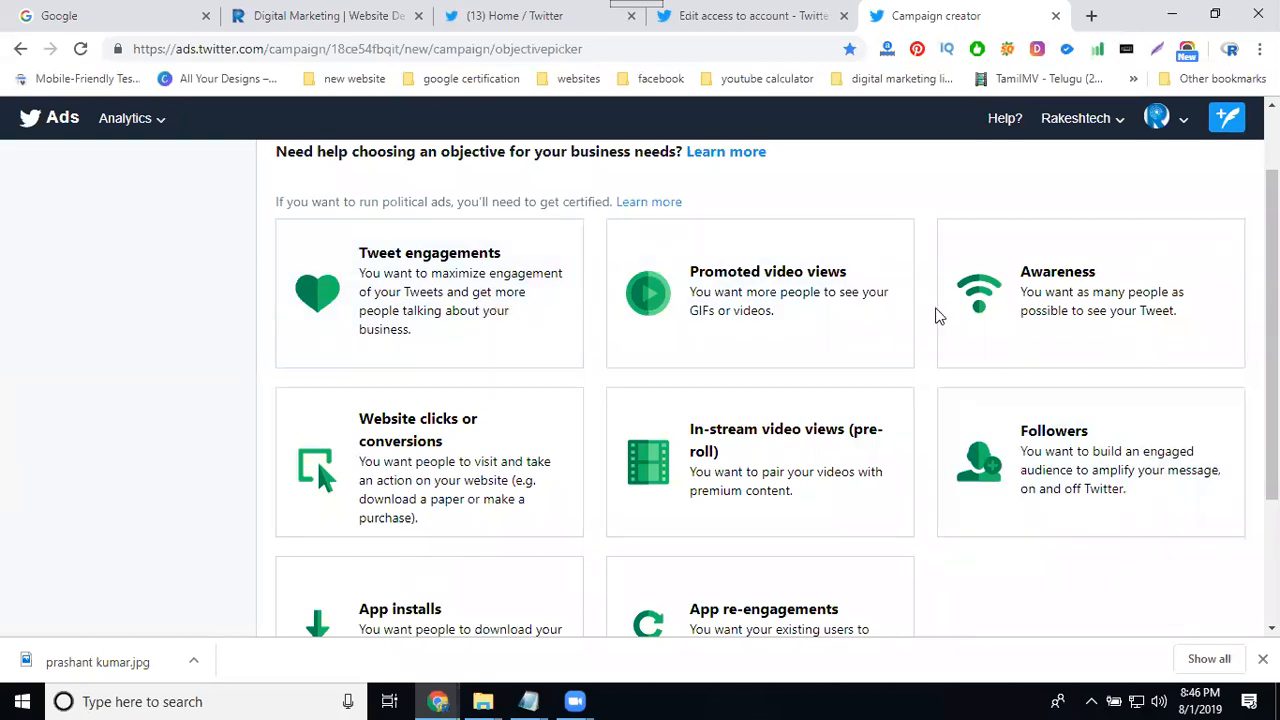
scroll(937, 316, "down", 1)
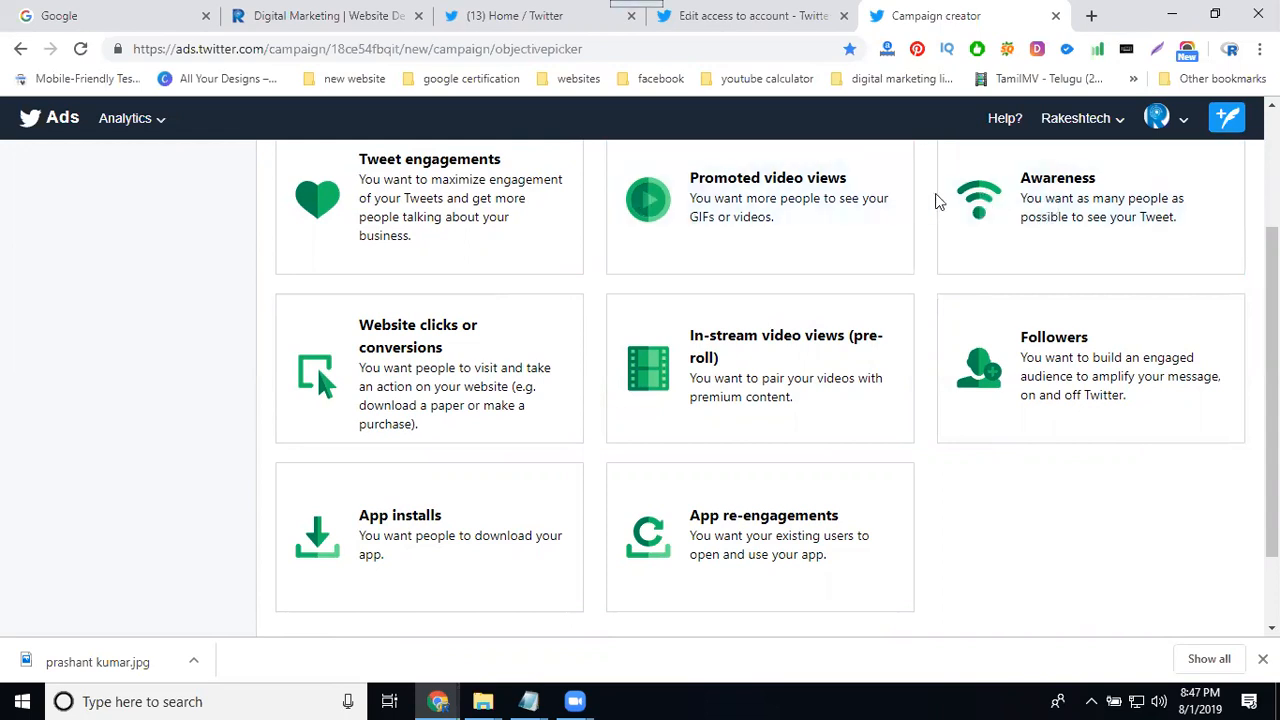
left_click(1068, 200)
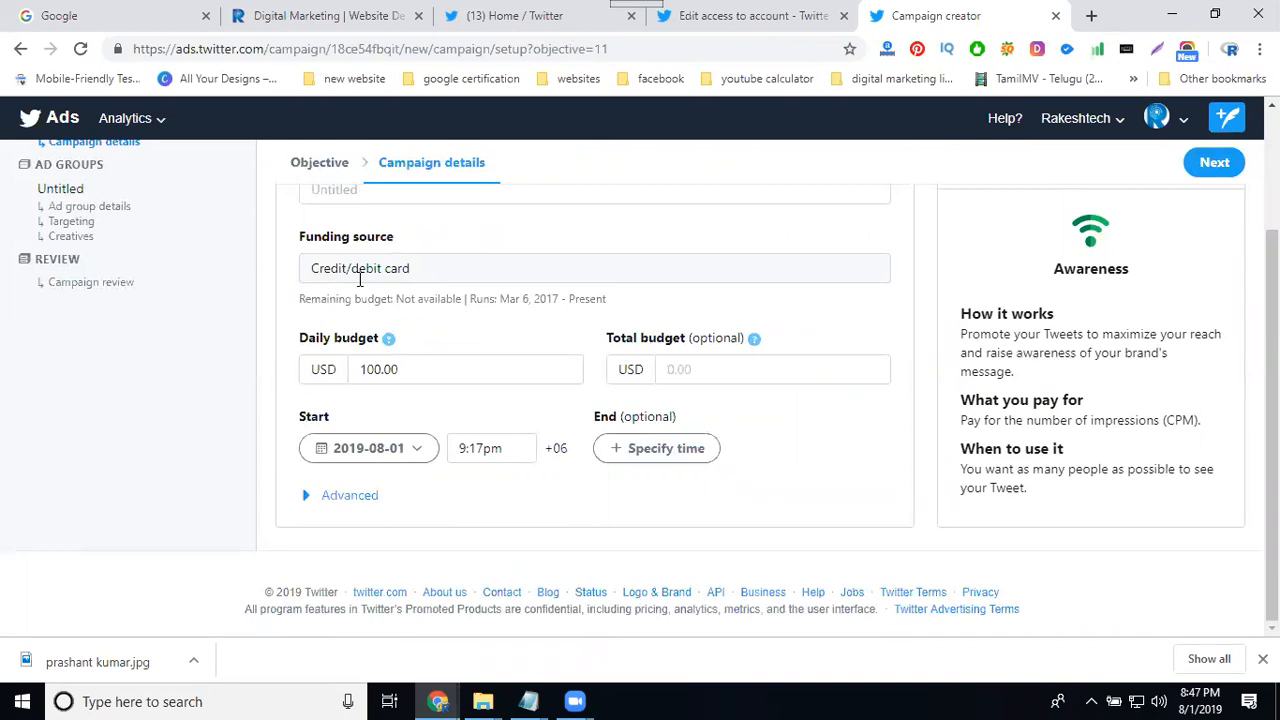
Step: Set the campaign's daily budget to 10.00 USD and total budget to 50.00 USD, and continue to the ad group details
double_click(393, 369)
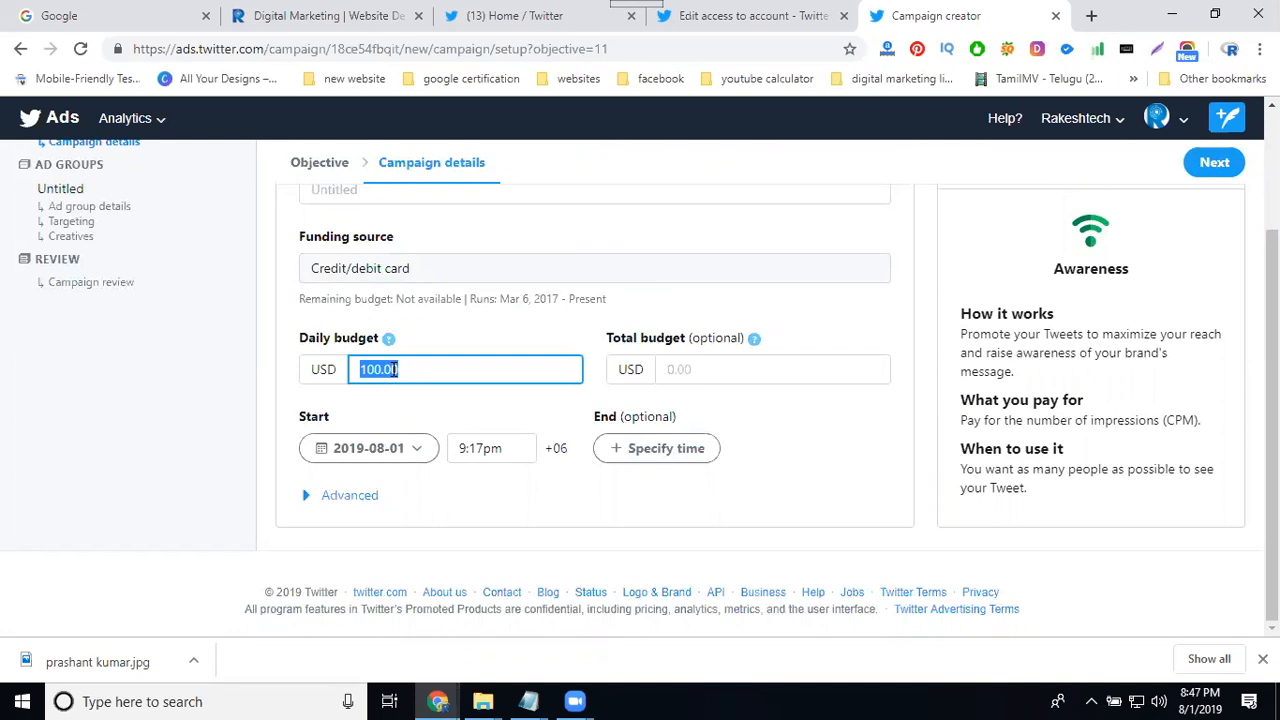
type("10.00")
left_click(708, 369)
type("5")
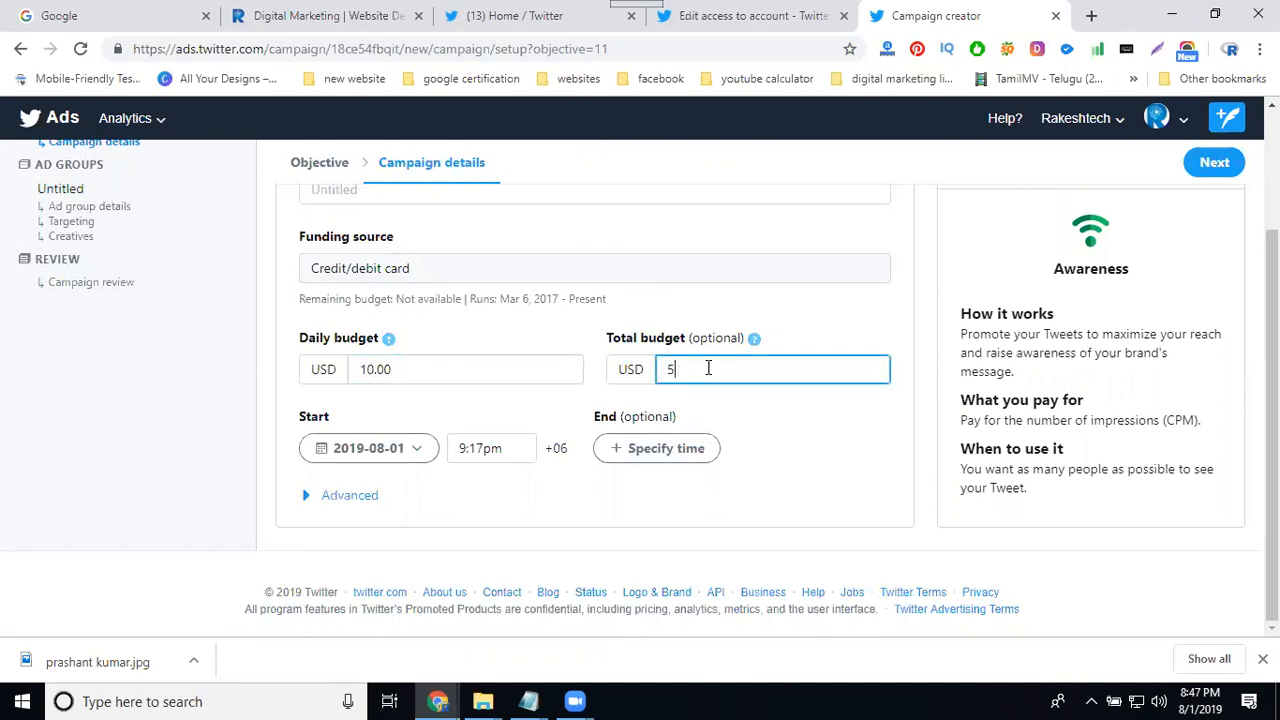
type("0.00")
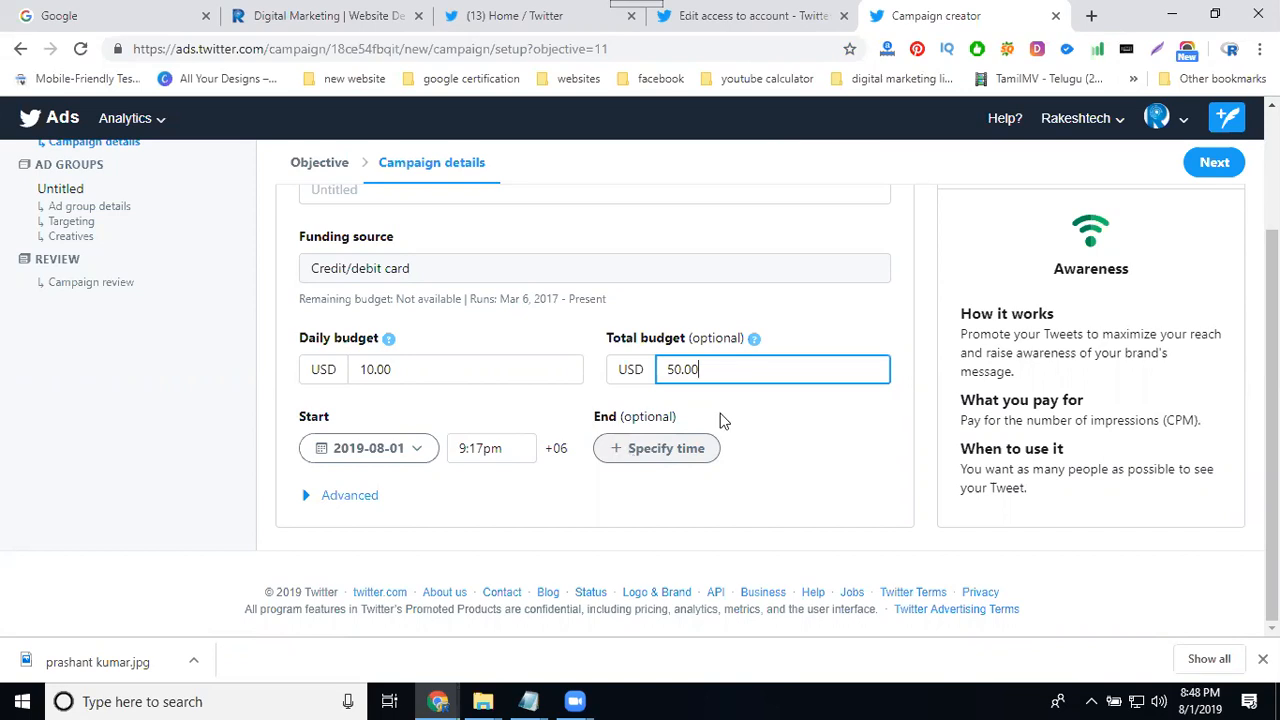
left_click(1210, 164)
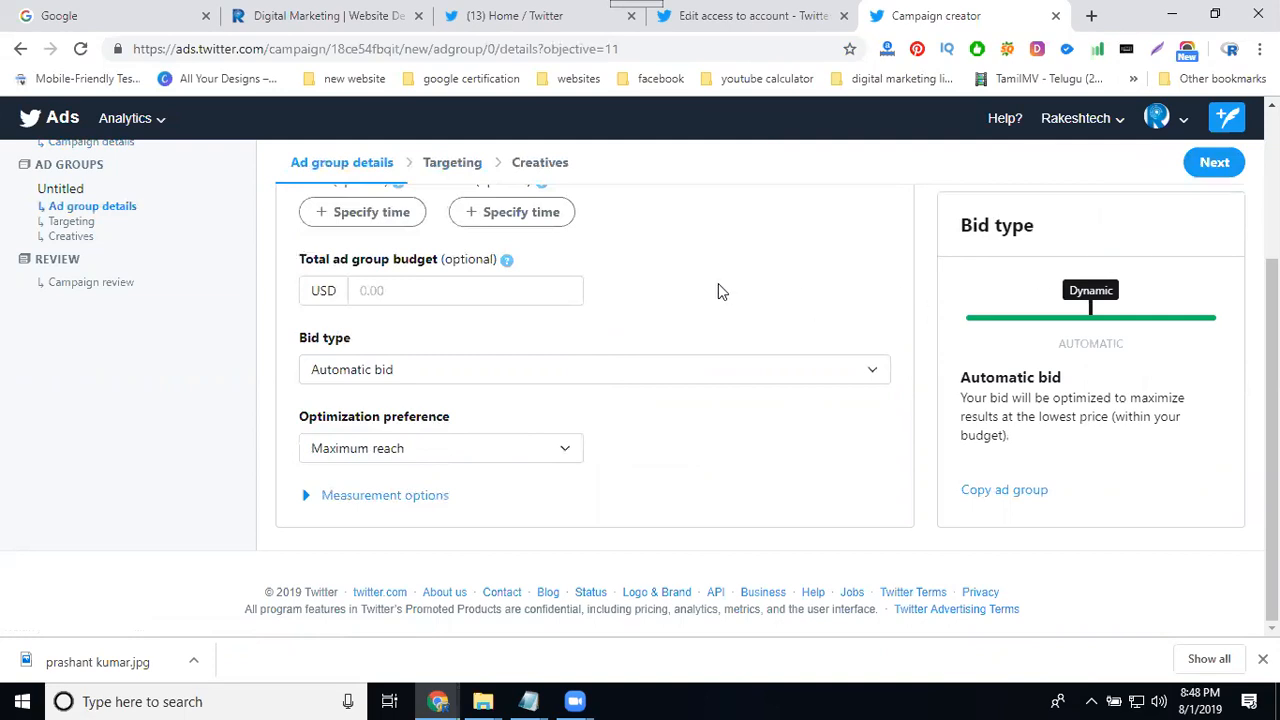
Step: Name the ad group "awreness" and set its total budget to 5.00 USD
scroll(700, 295, "up", 2)
left_click(372, 321)
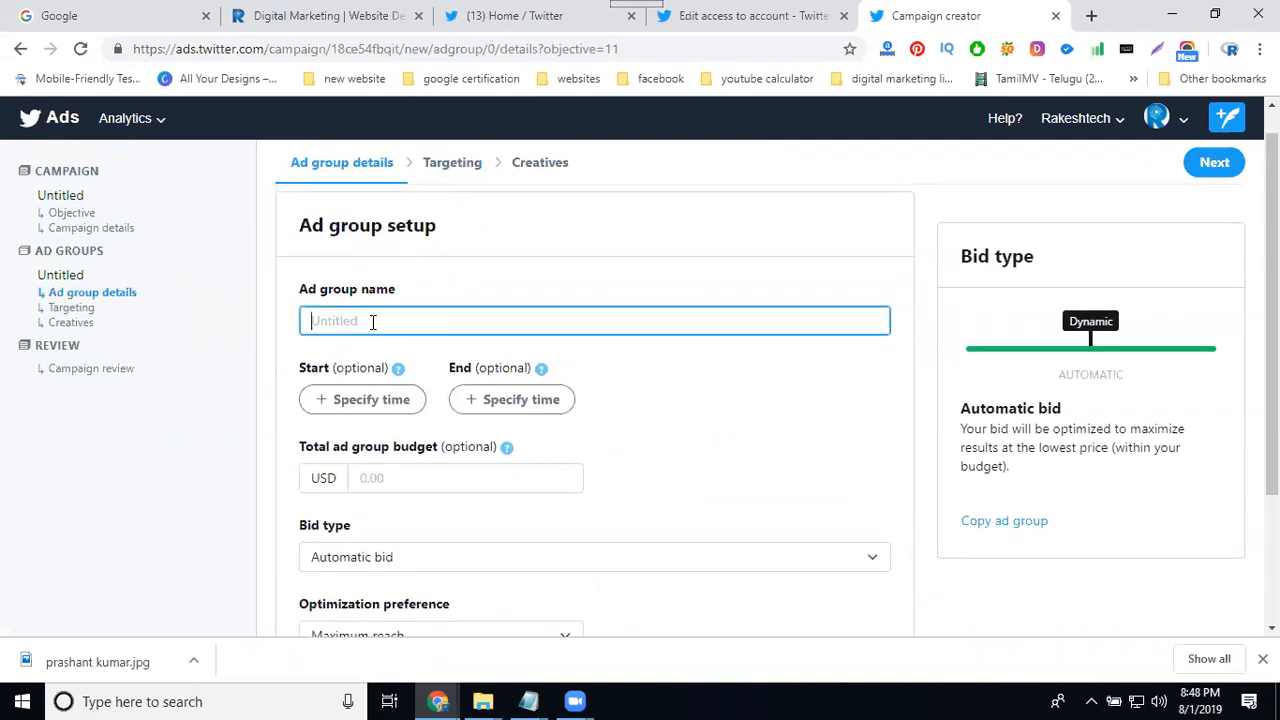
type("a")
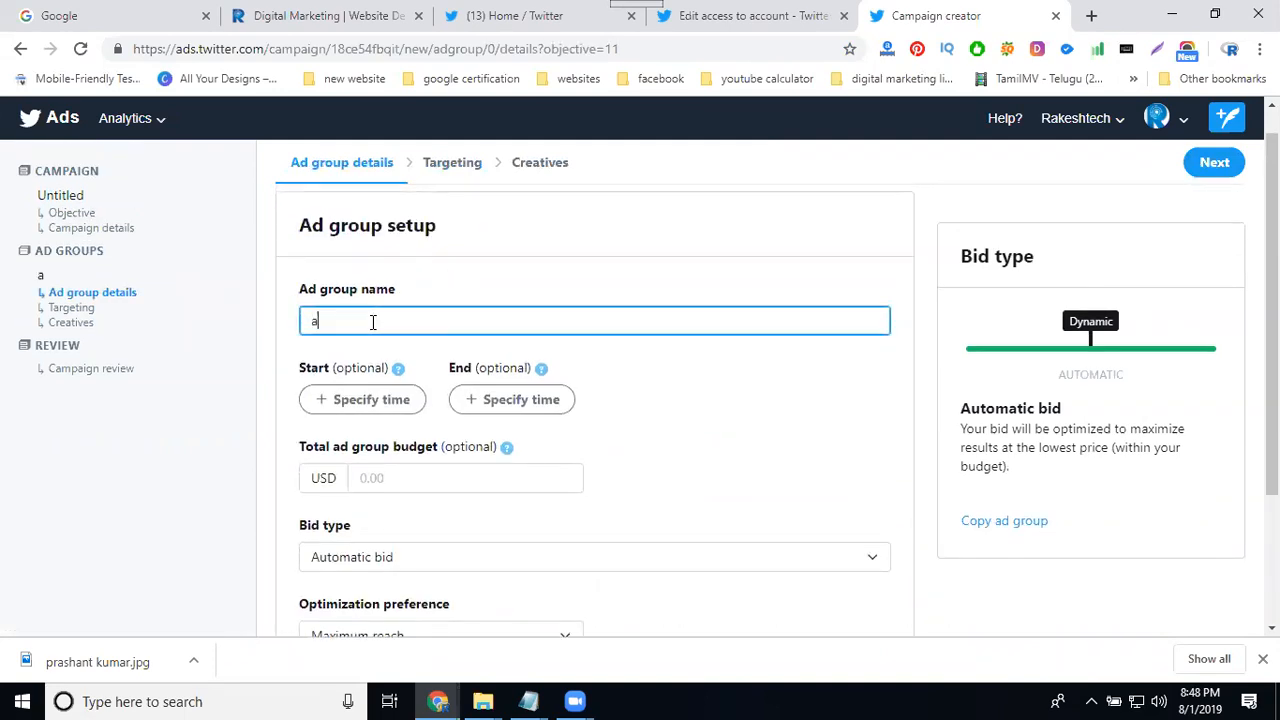
type("wreness")
left_click(410, 476)
type("5.00")
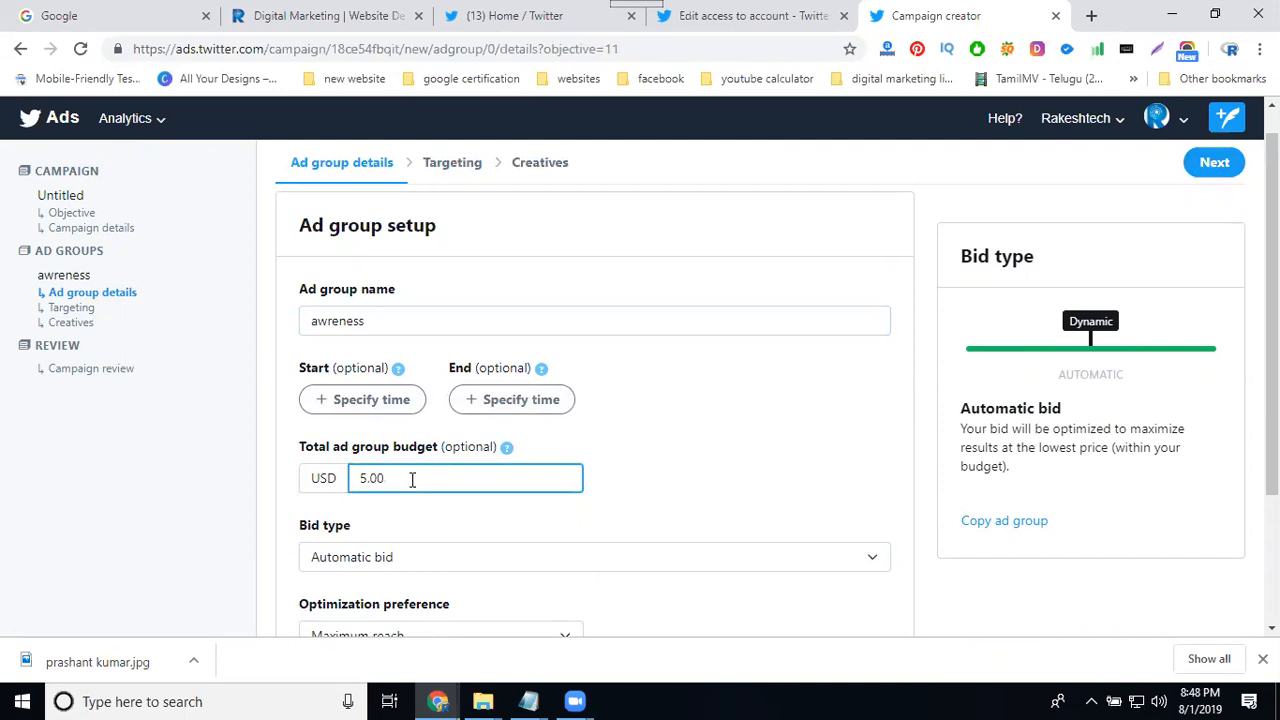
Step: Switch the ad group's bid type to Target cost and back to Automatic bid
scroll(412, 480, "down", 2)
left_click(387, 372)
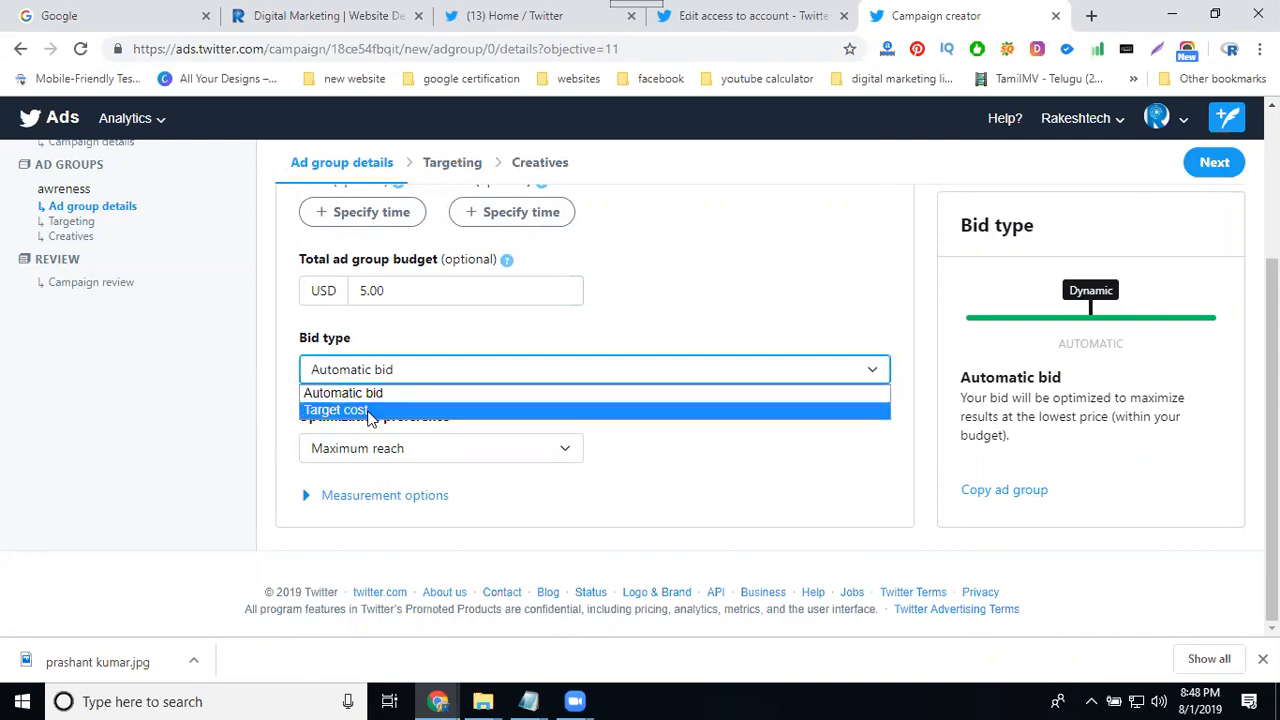
left_click(370, 412)
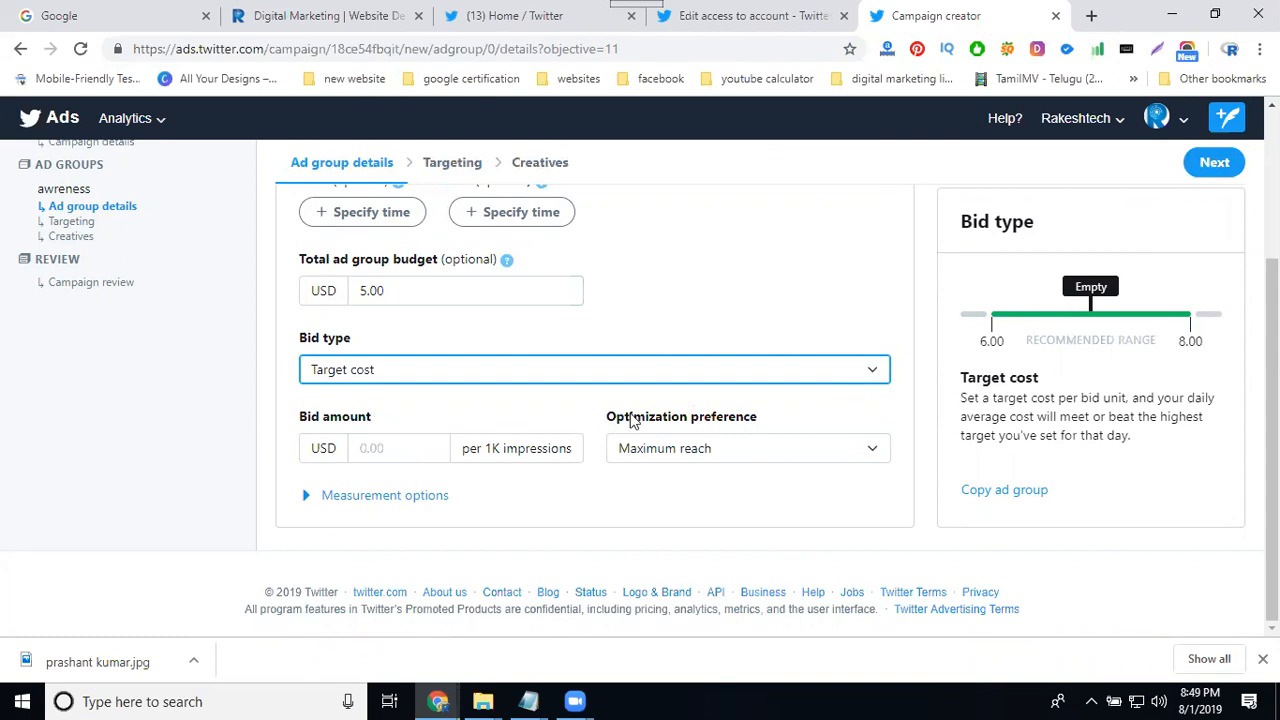
left_click(490, 378)
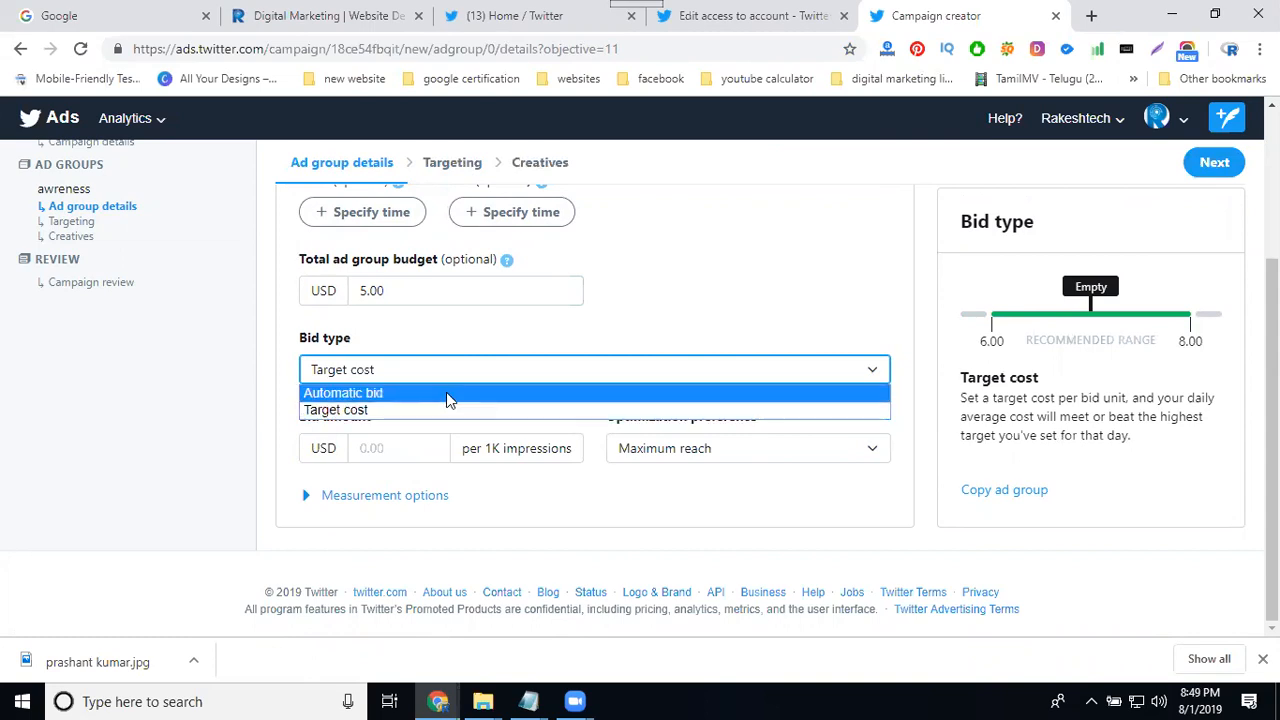
left_click(446, 393)
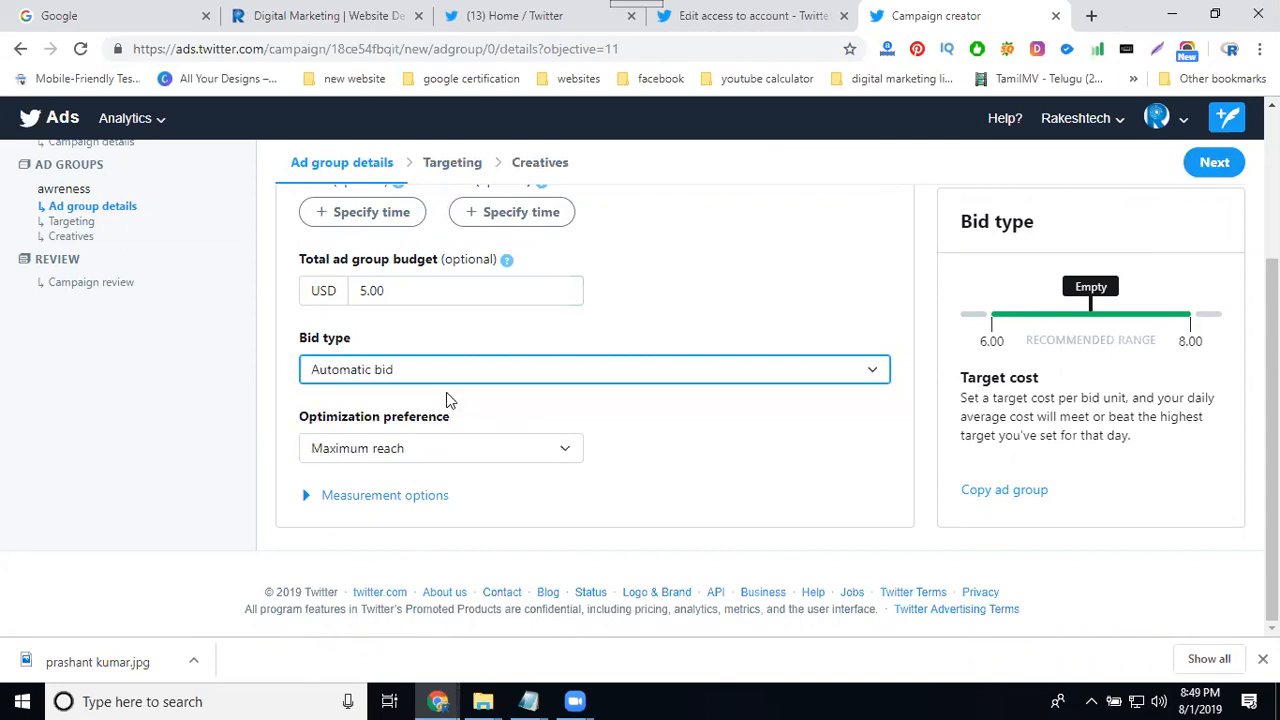
Step: Set the optimization preference to Reach with engagement and continue to the ad group's targeting
left_click(397, 453)
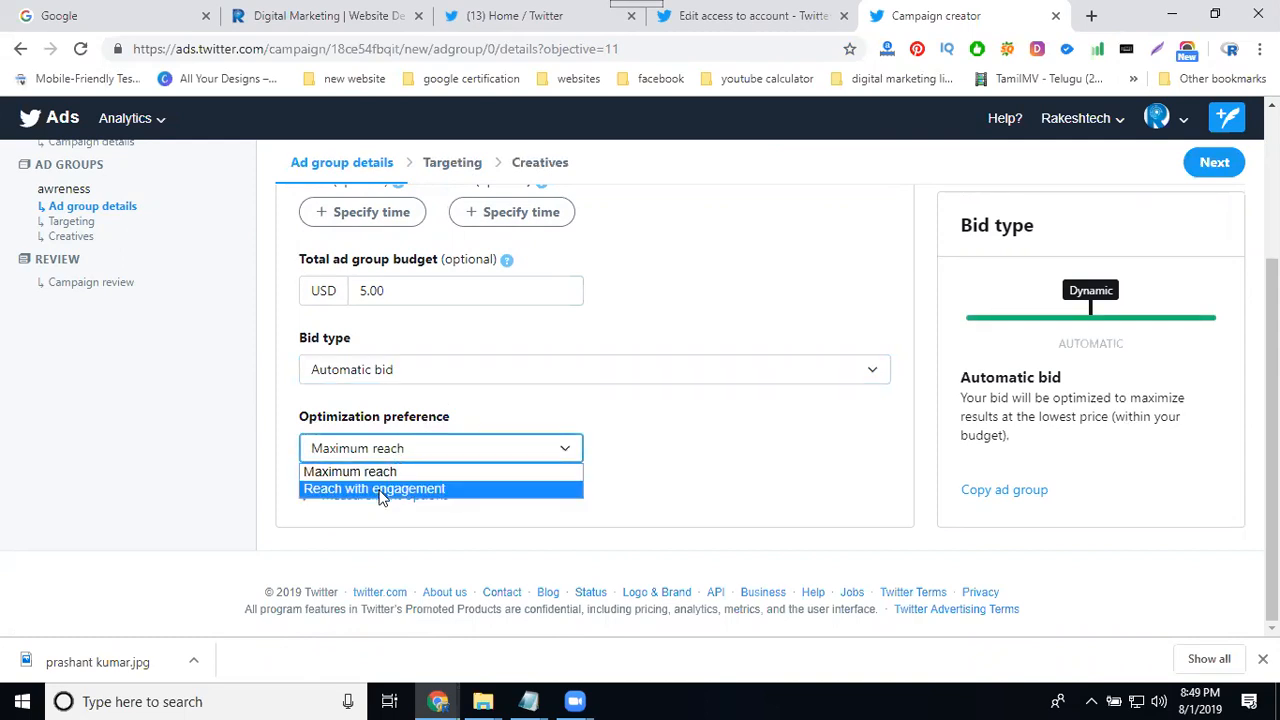
left_click(381, 490)
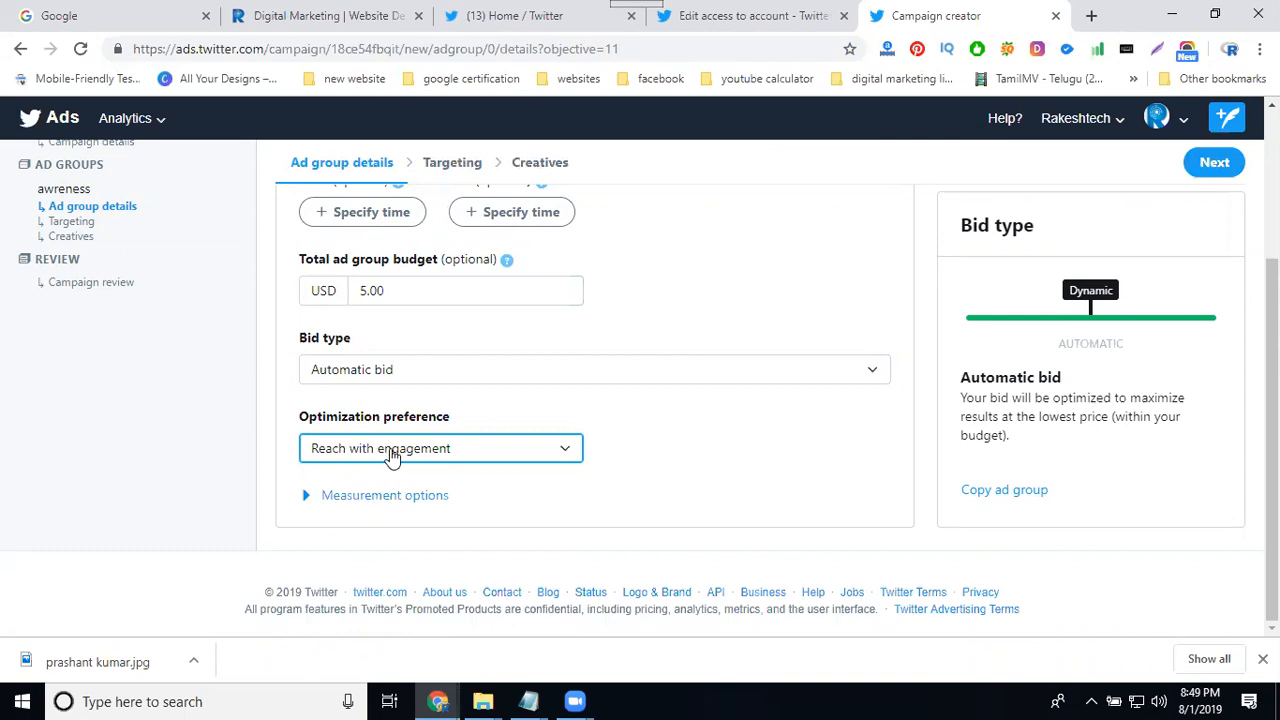
left_click(1207, 165)
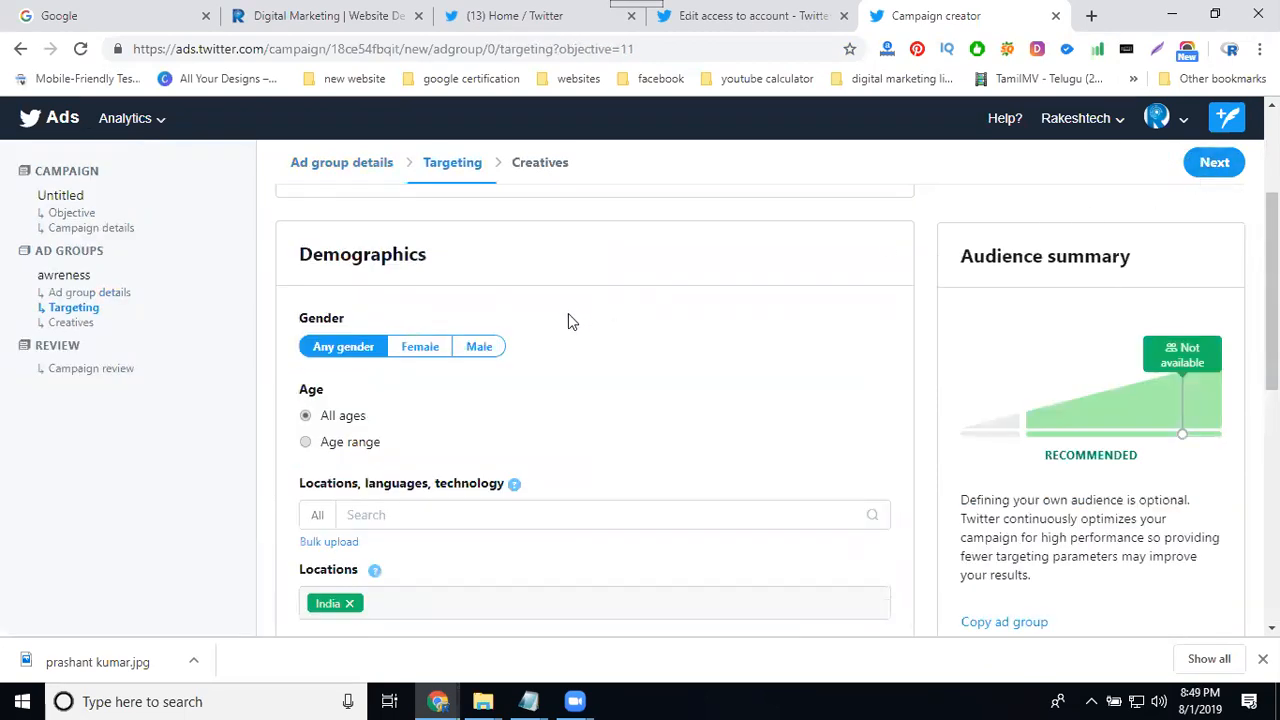
Step: Limit the audience demographics to the age range 13 to 34
scroll(345, 317, "up", 2)
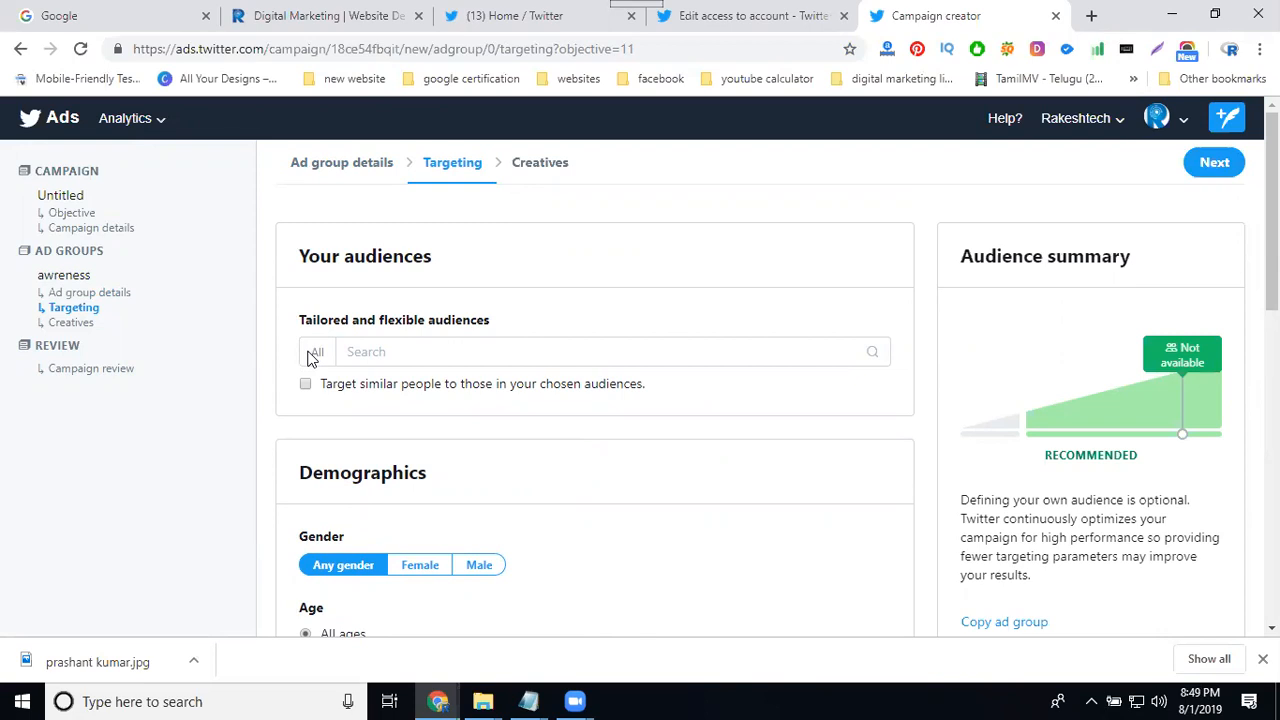
scroll(308, 358, "down", 2)
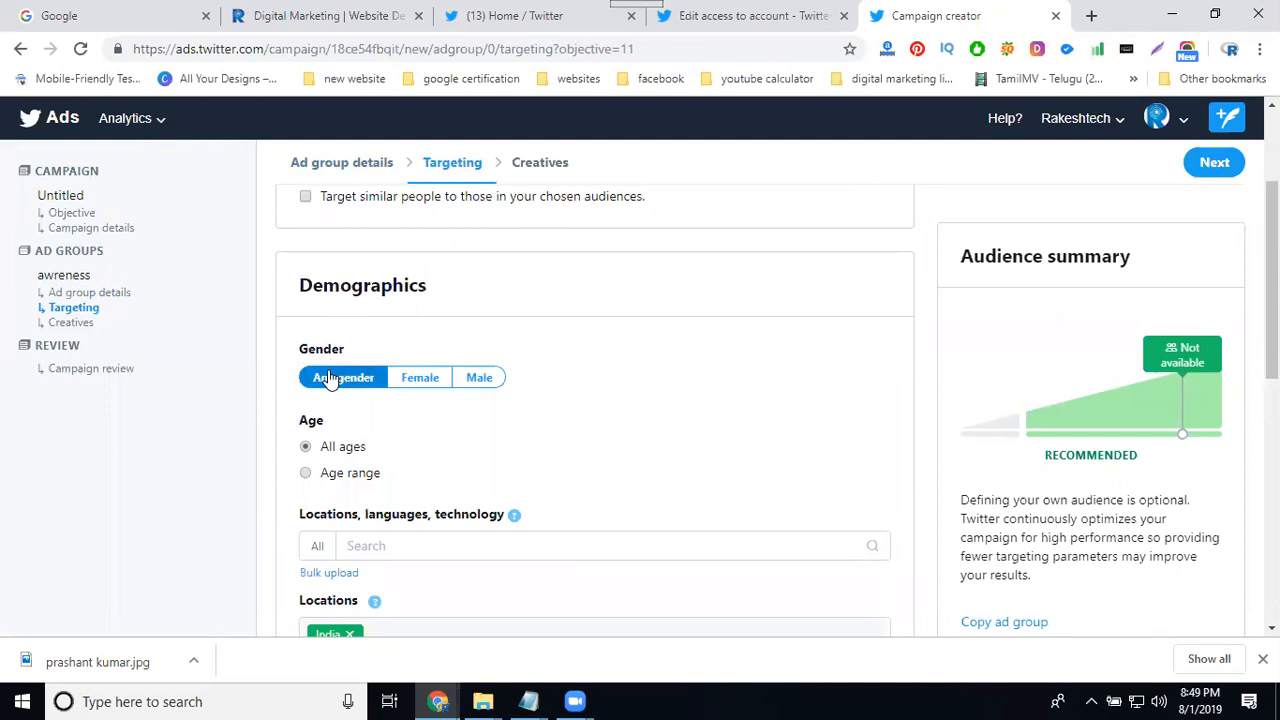
left_click(334, 473)
left_click(357, 503)
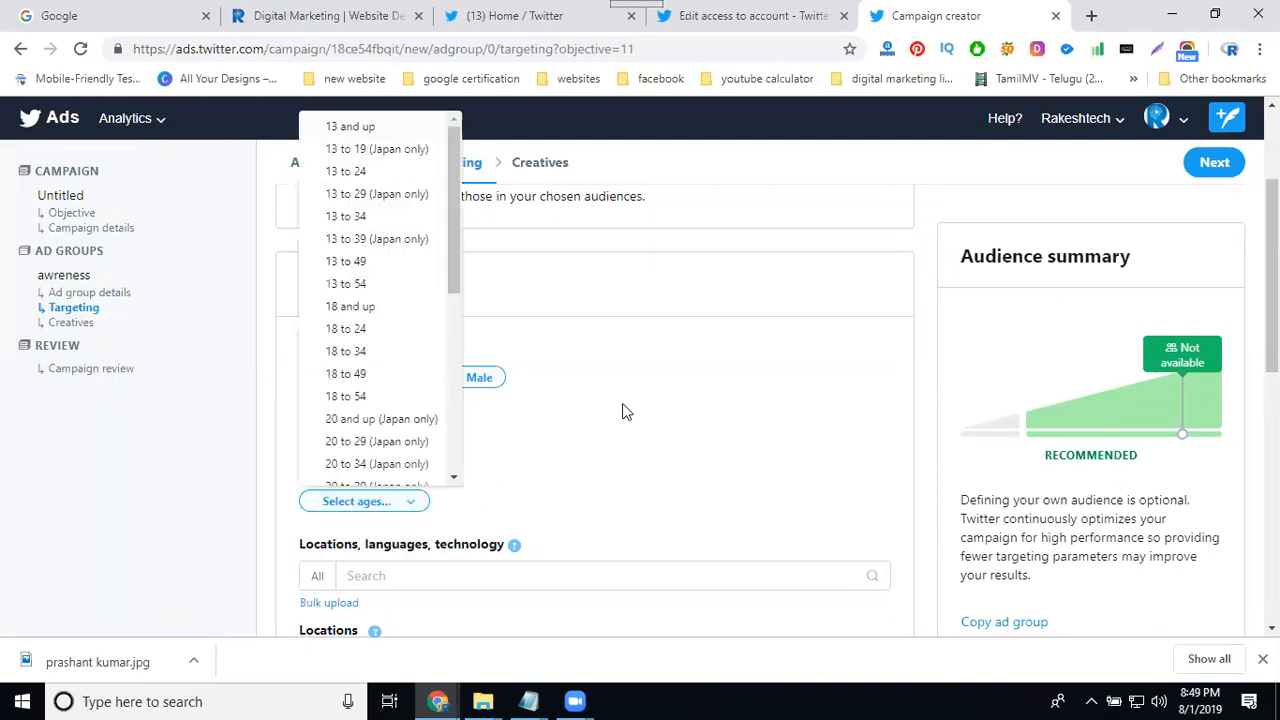
left_click(369, 218)
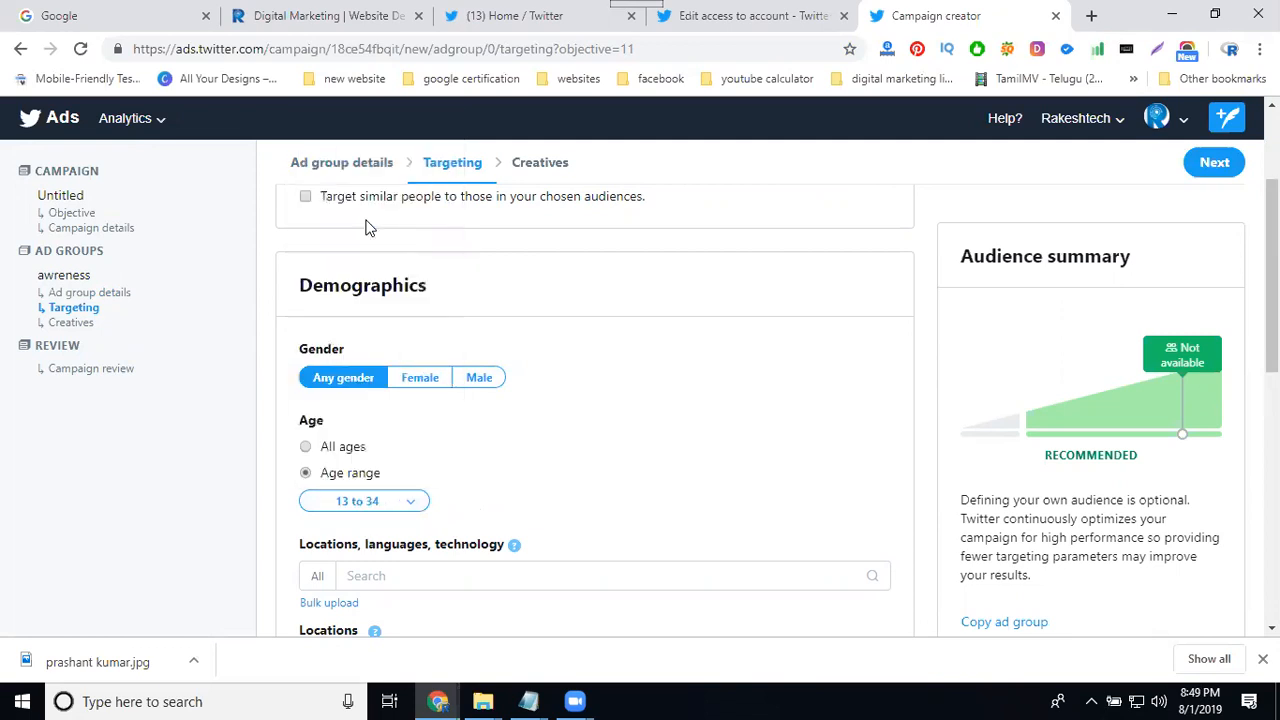
Step: Set the audience's age range to 13 to 49
left_click(366, 500)
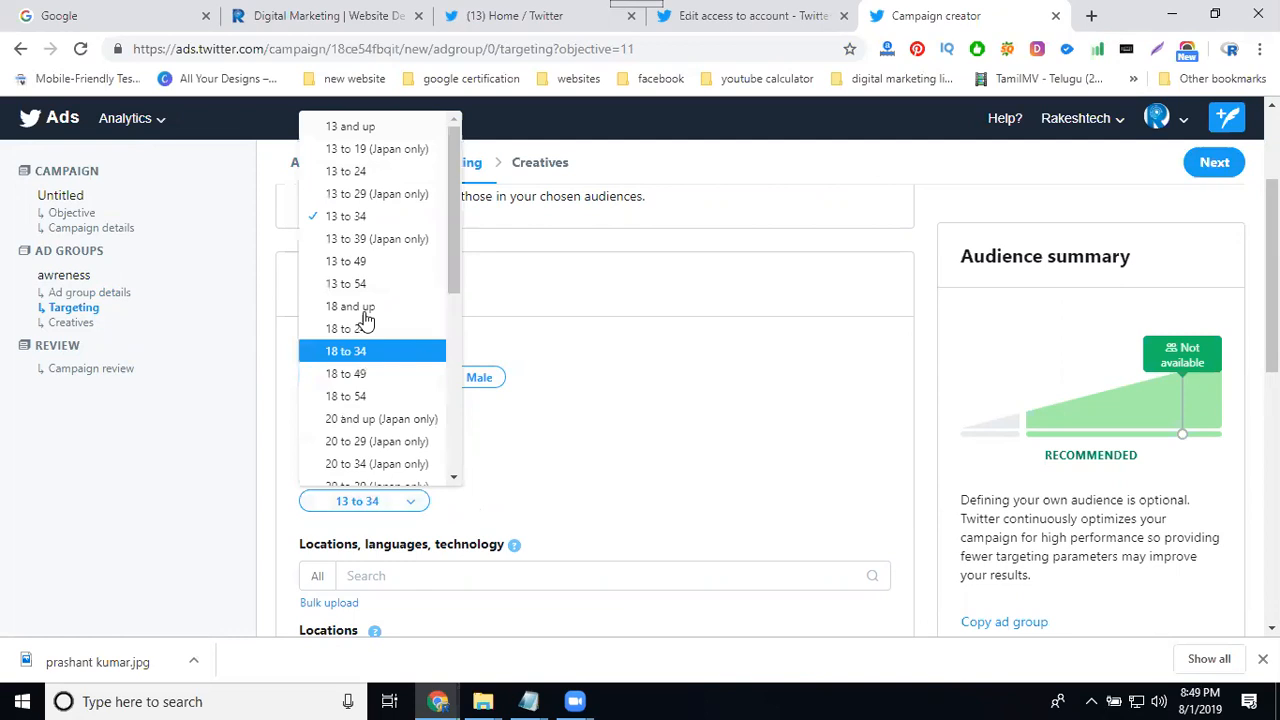
left_click(358, 272)
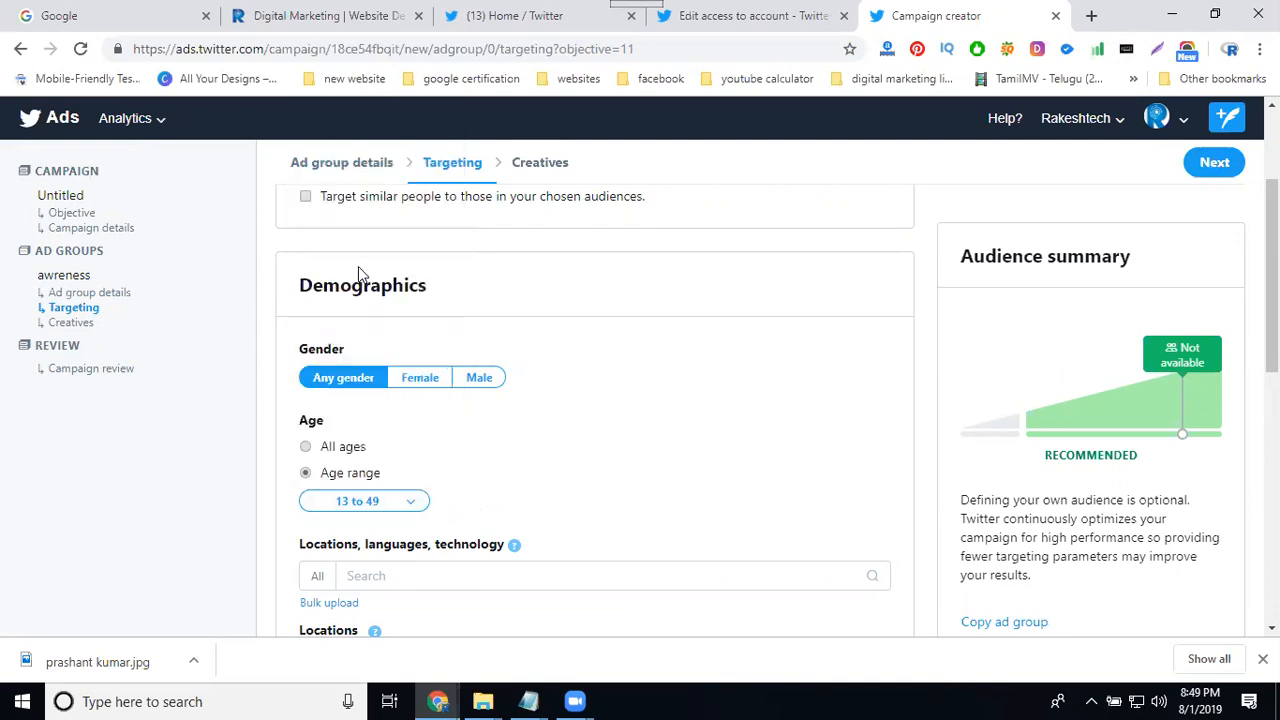
left_click(357, 500)
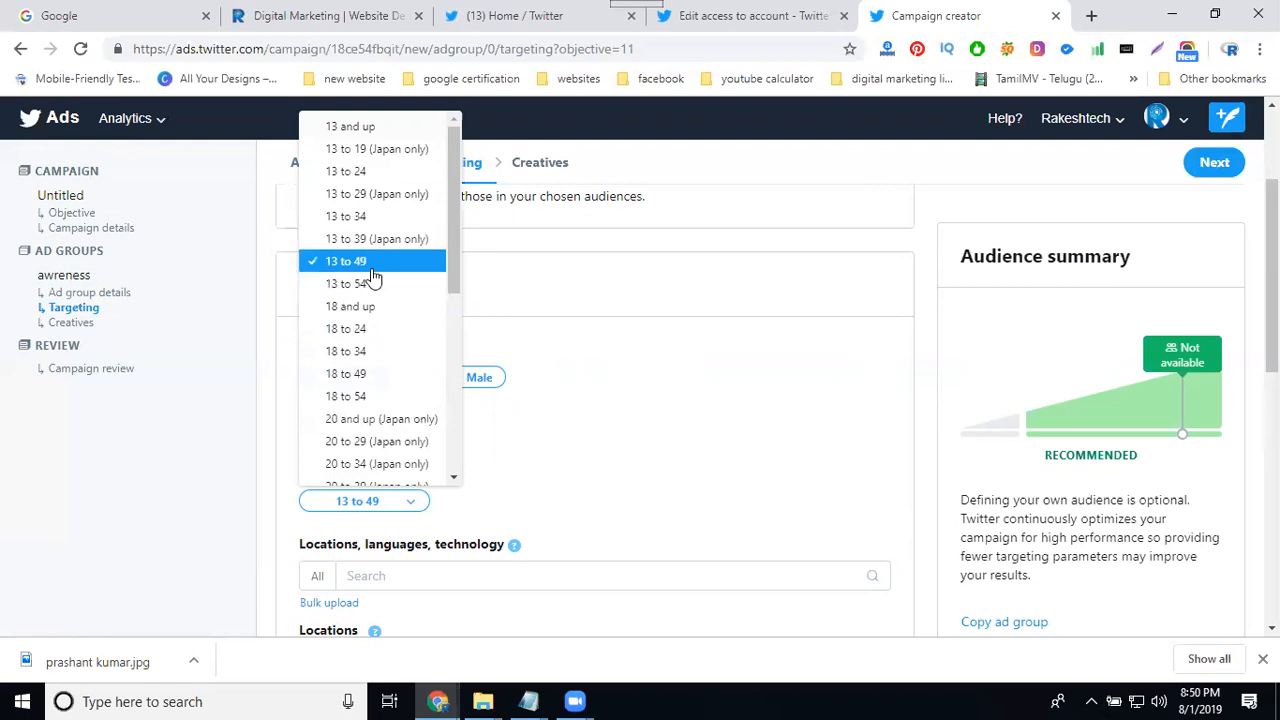
left_click(660, 422)
Step: Add English (en) as a targeted language for the ad group's audience
scroll(660, 423, "down", 2)
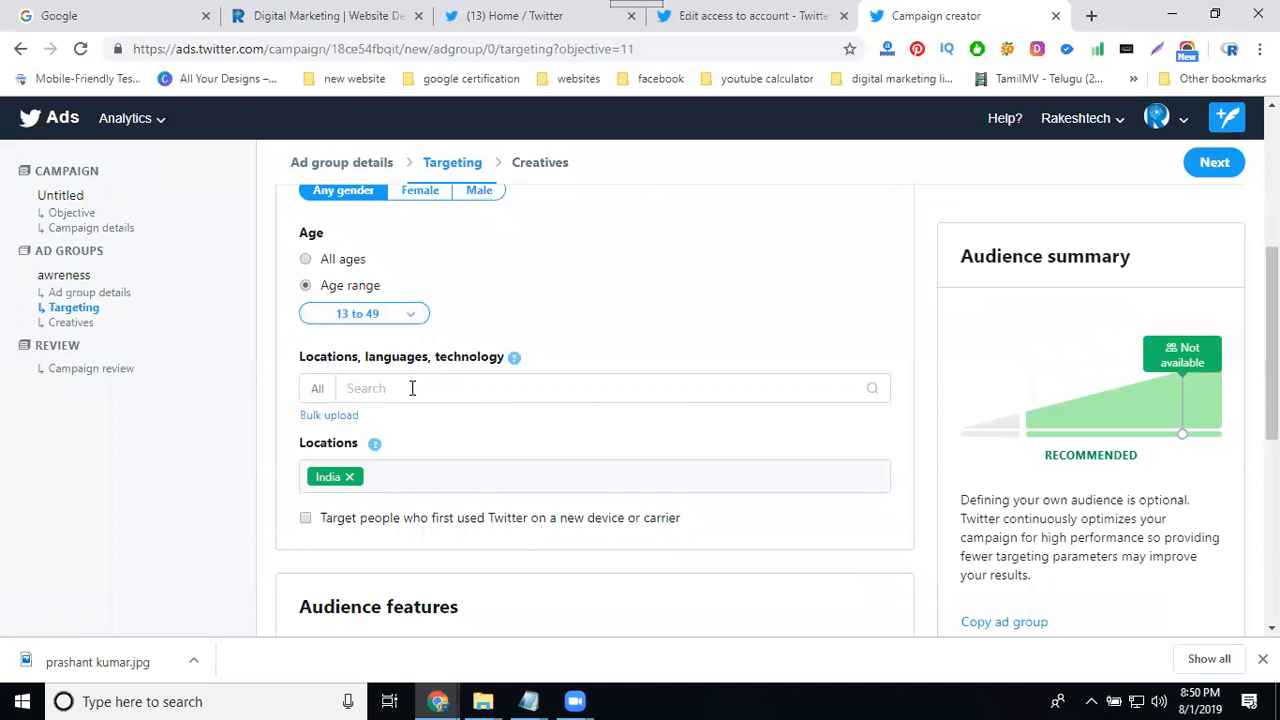
left_click(412, 388)
type("e")
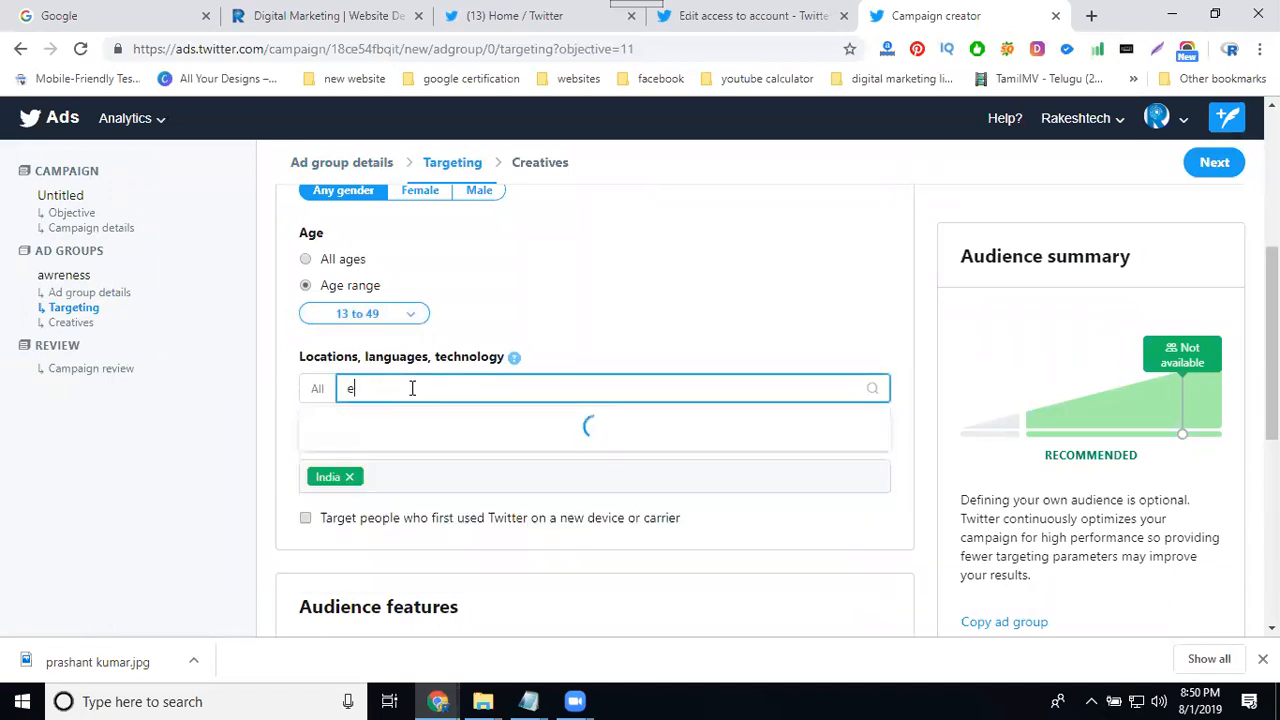
type("ngl")
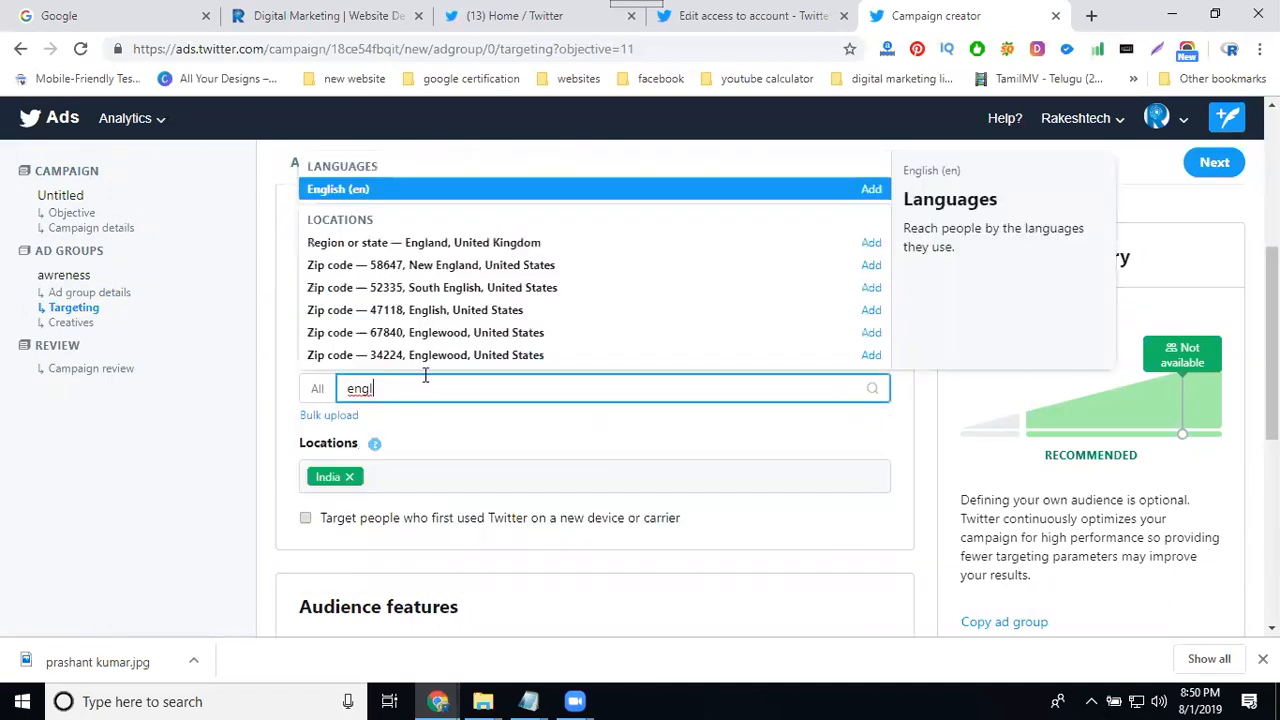
left_click(871, 190)
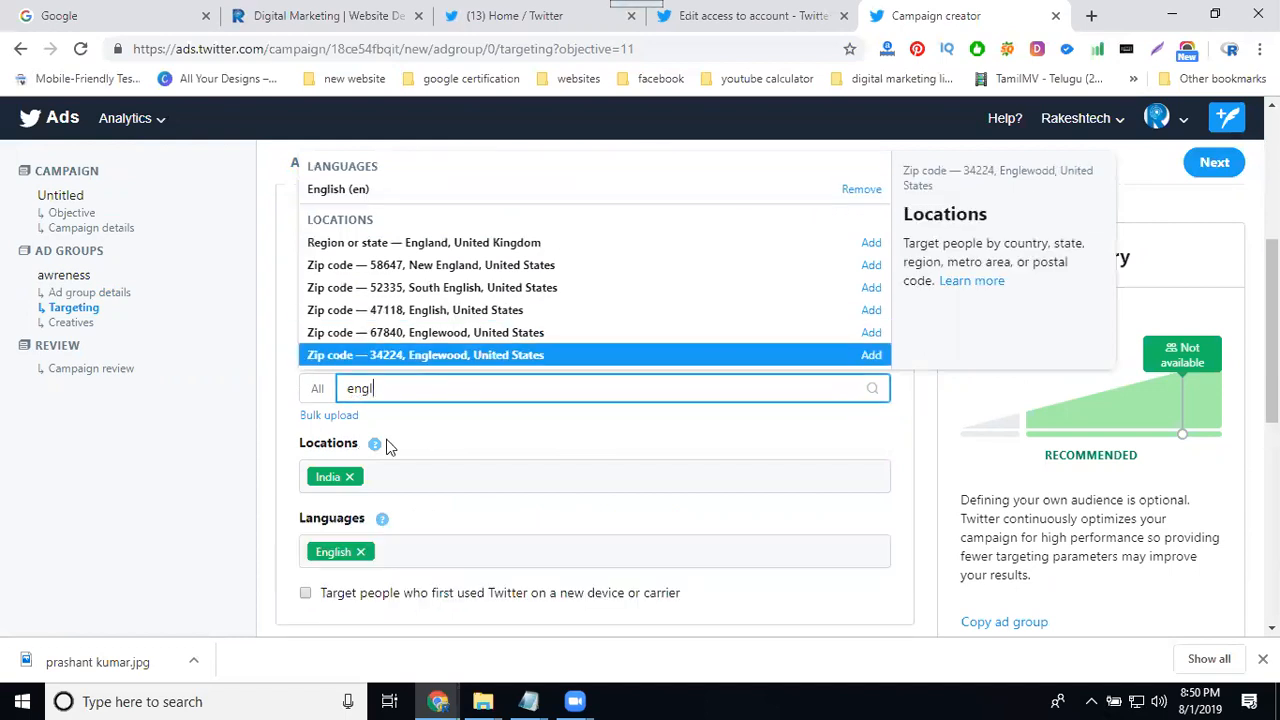
left_click(292, 460)
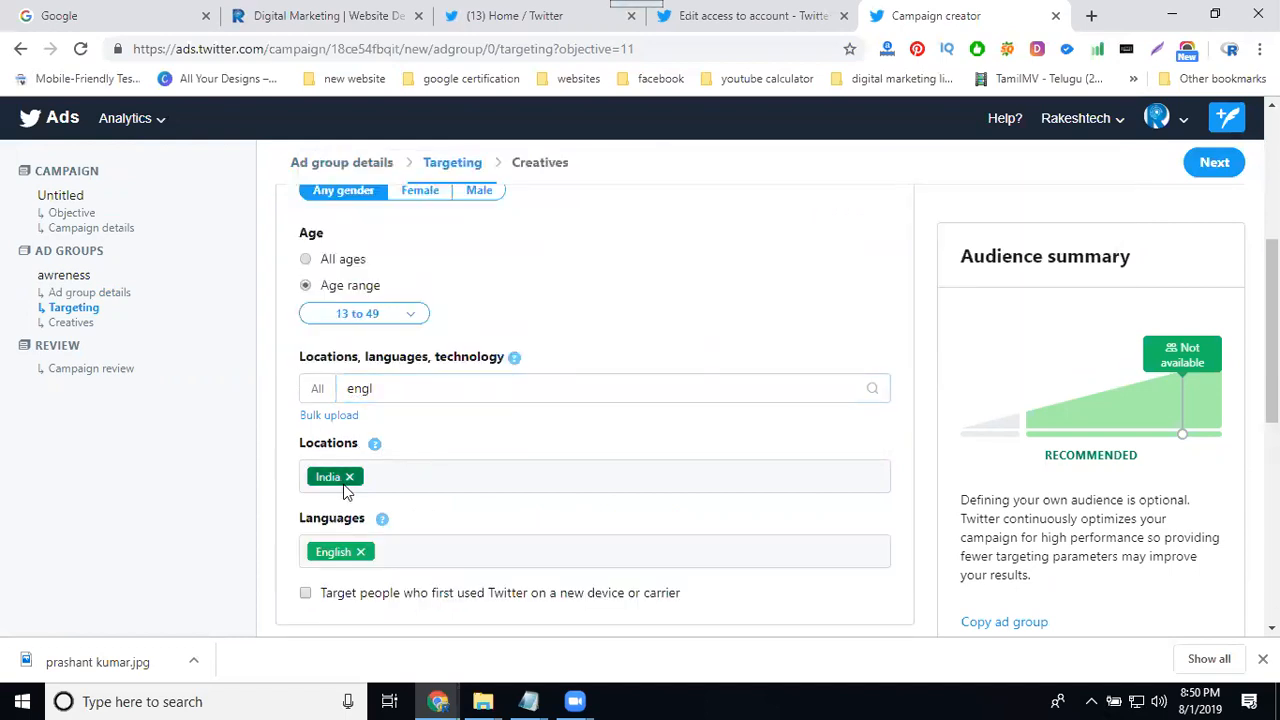
Step: Replace the India location target with Metro — Hyderabad, IN, and set the age targeting to All ages
left_click(349, 477)
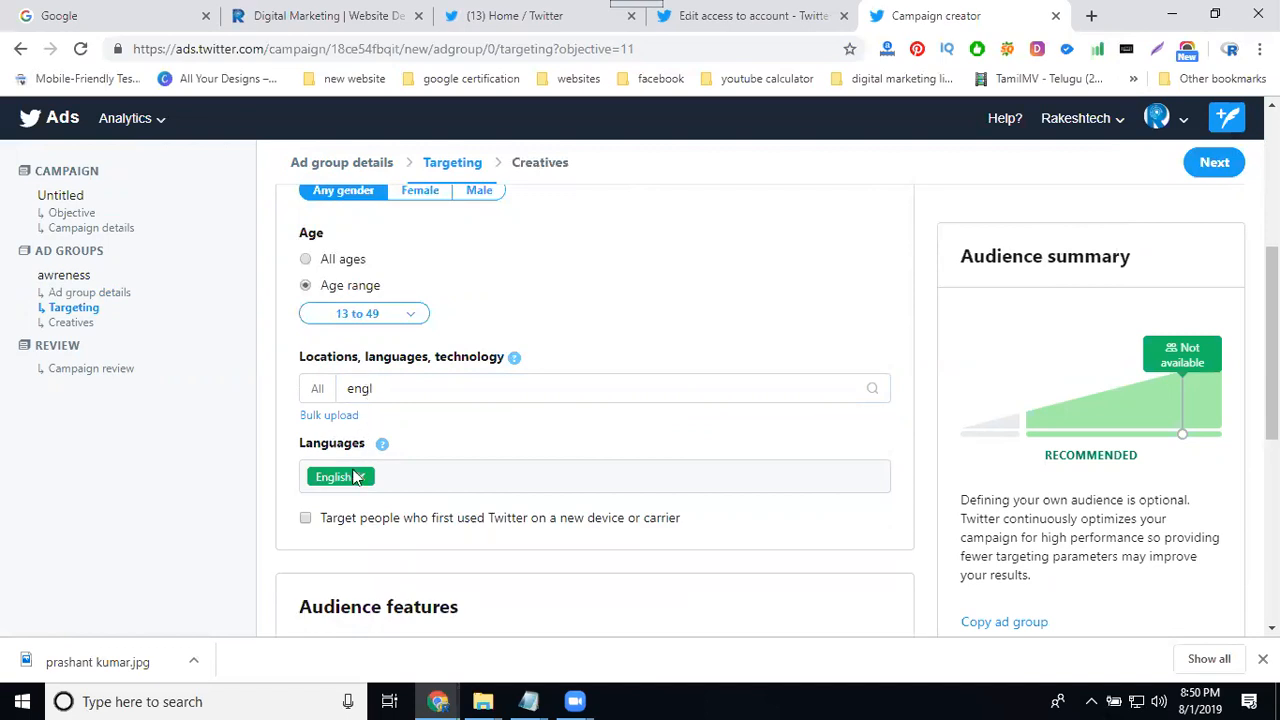
left_click(383, 386)
double_click(383, 386)
type("hy")
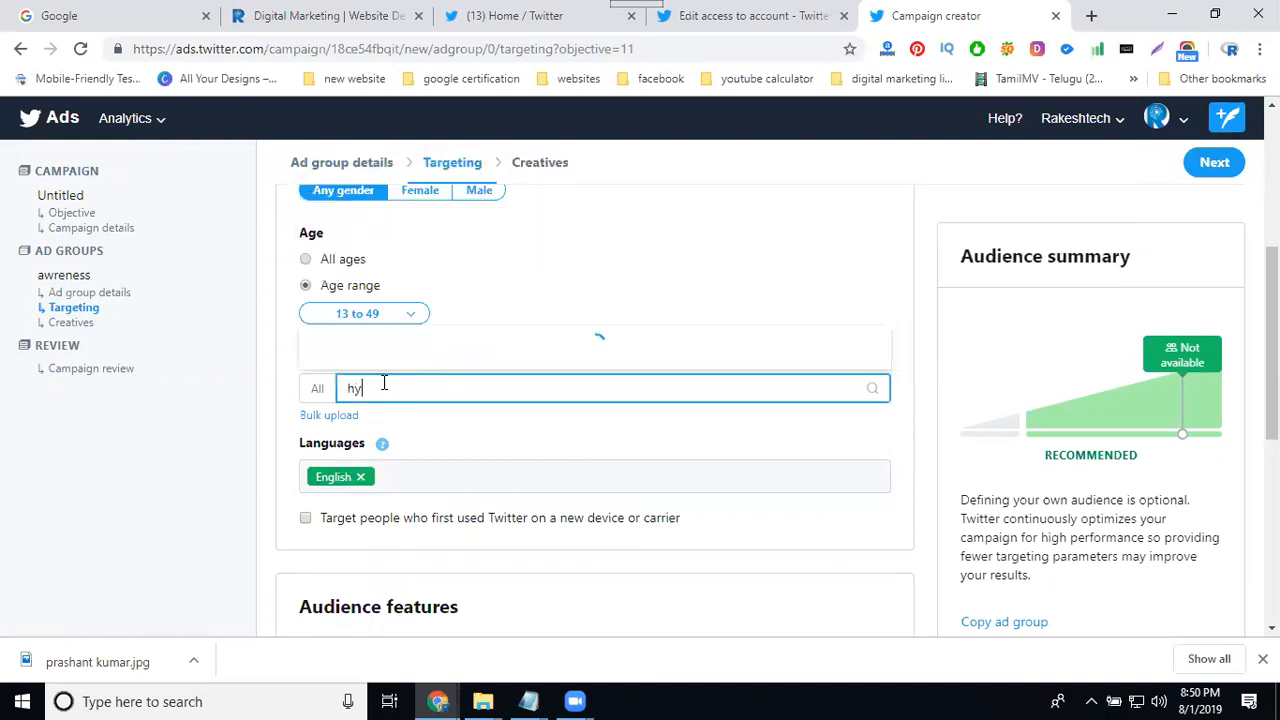
type("derabad")
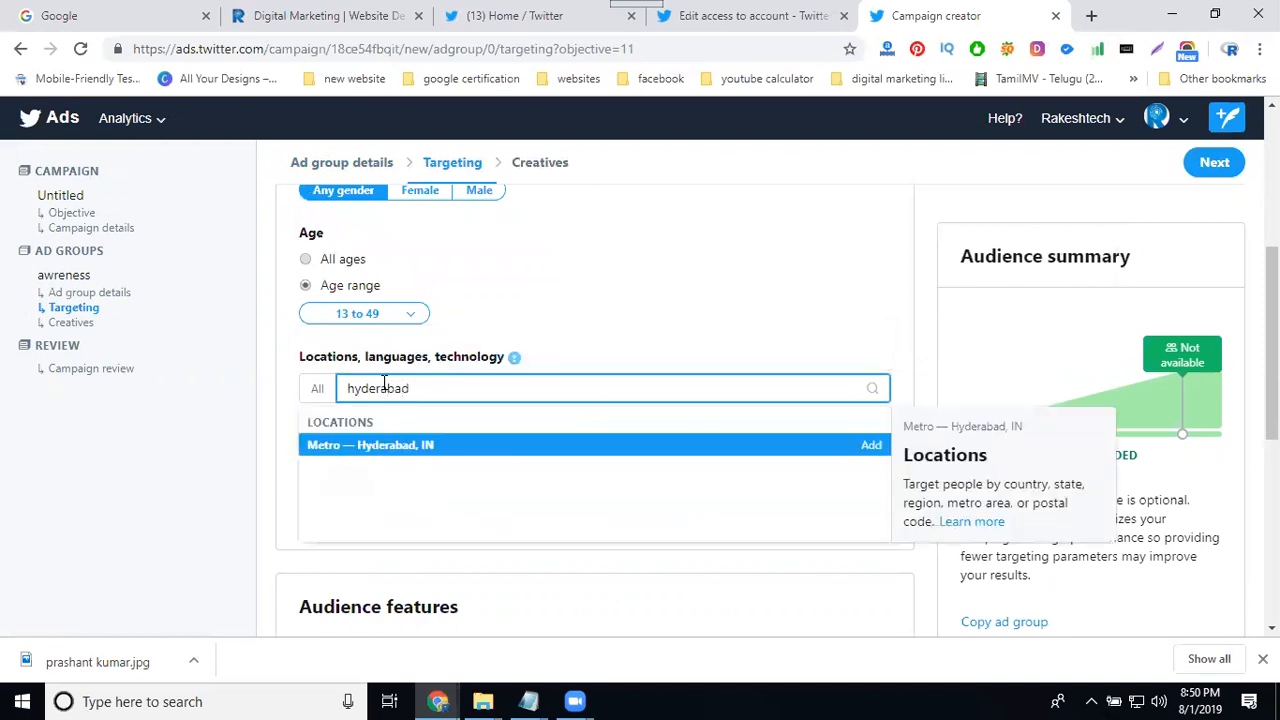
left_click(872, 445)
left_click(863, 261)
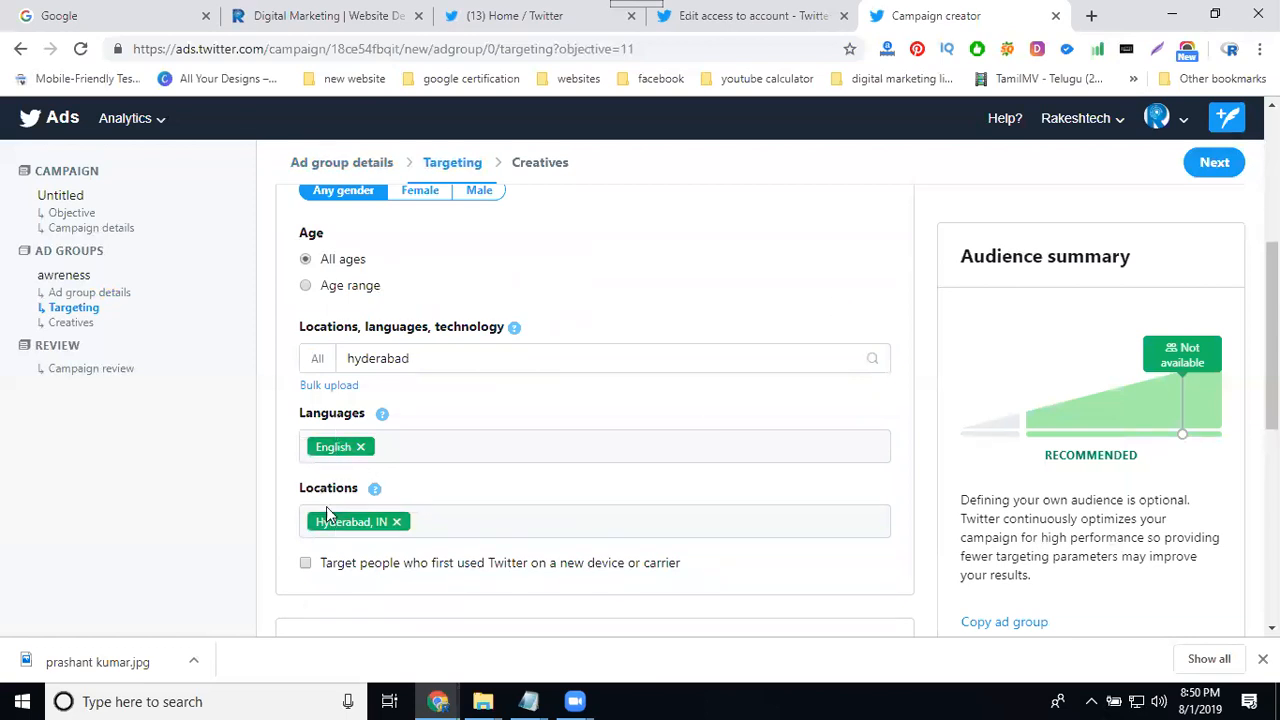
Step: Target people who first used Twitter on a new device or carrier, trying "more than" before setting "within the last" 1 month
scroll(326, 506, "down", 3)
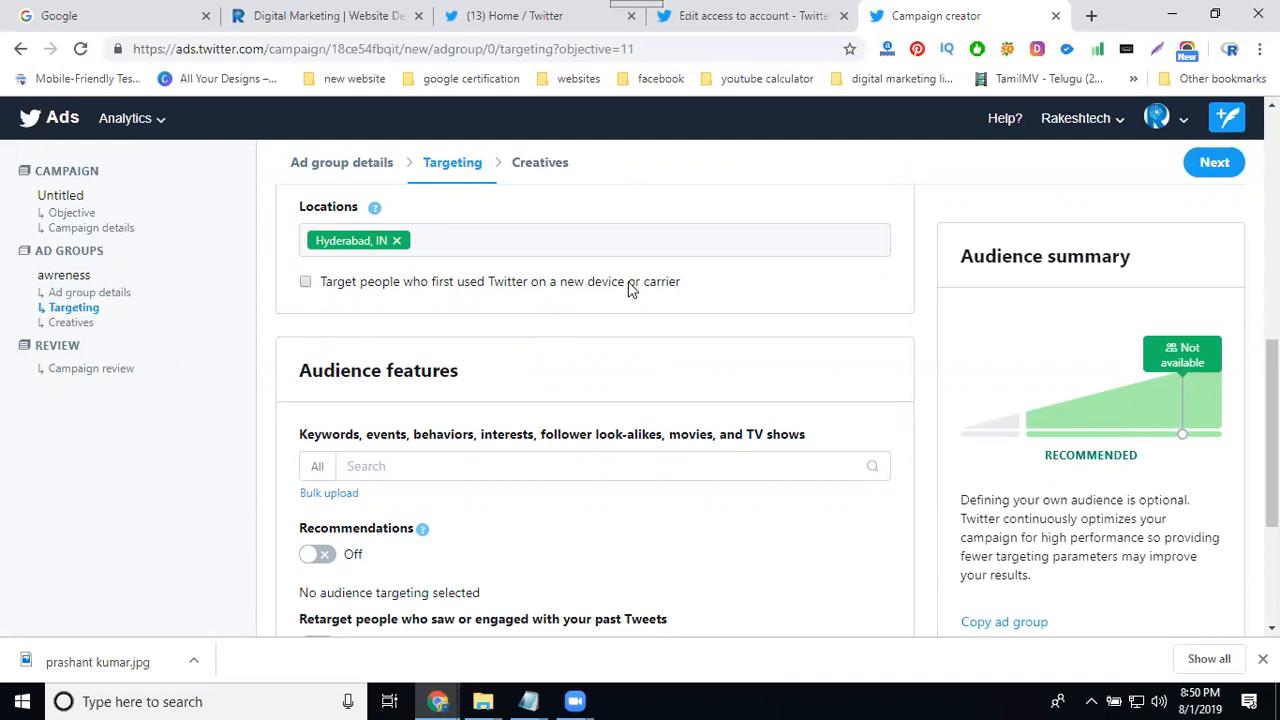
left_click(305, 282)
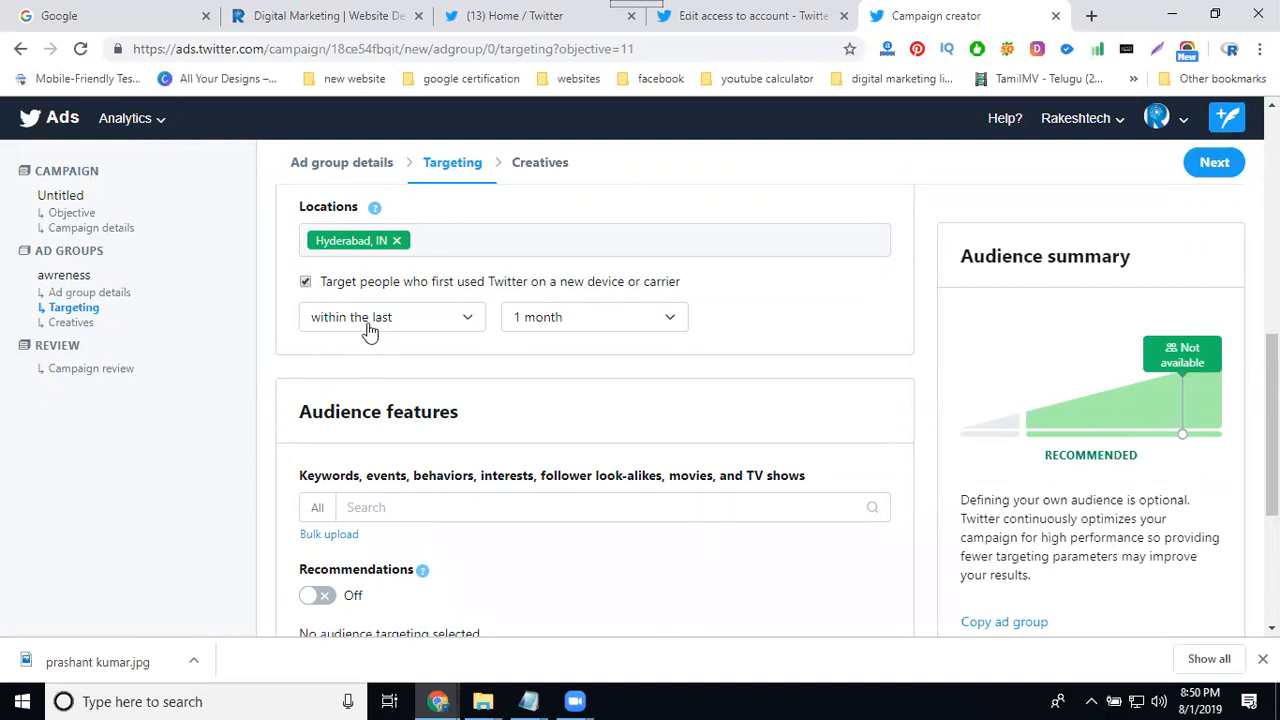
left_click(426, 327)
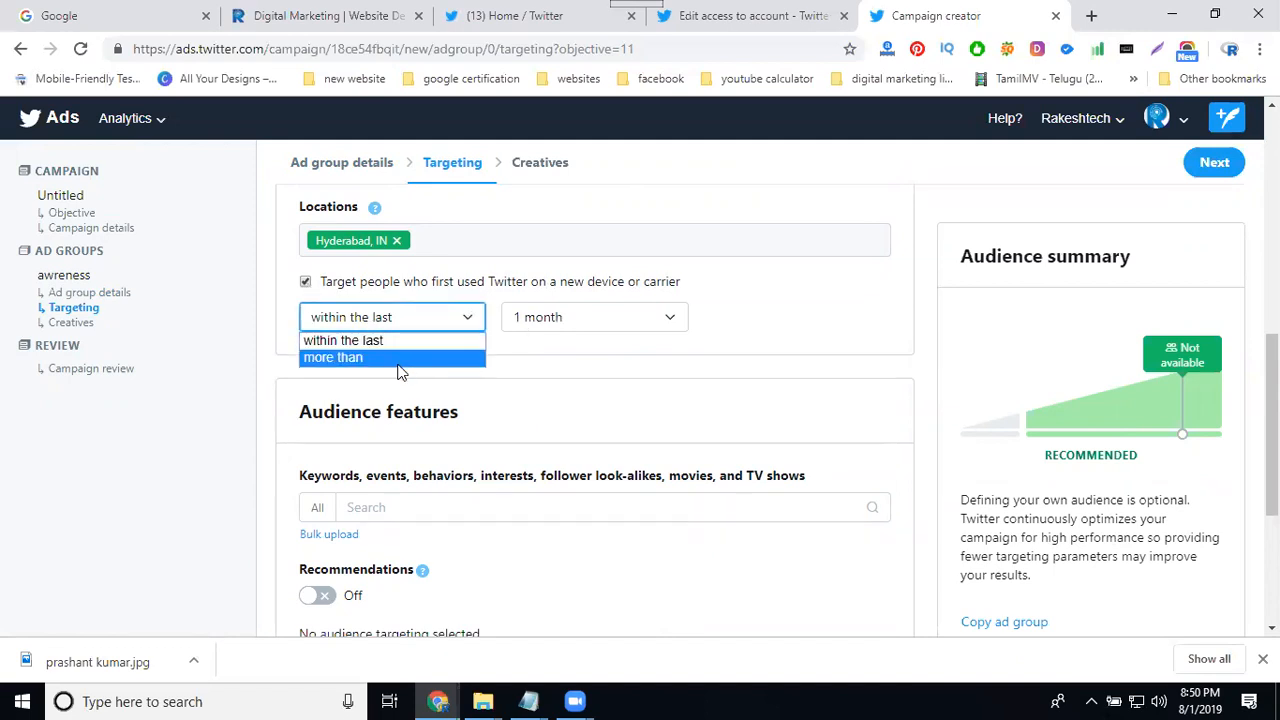
left_click(400, 360)
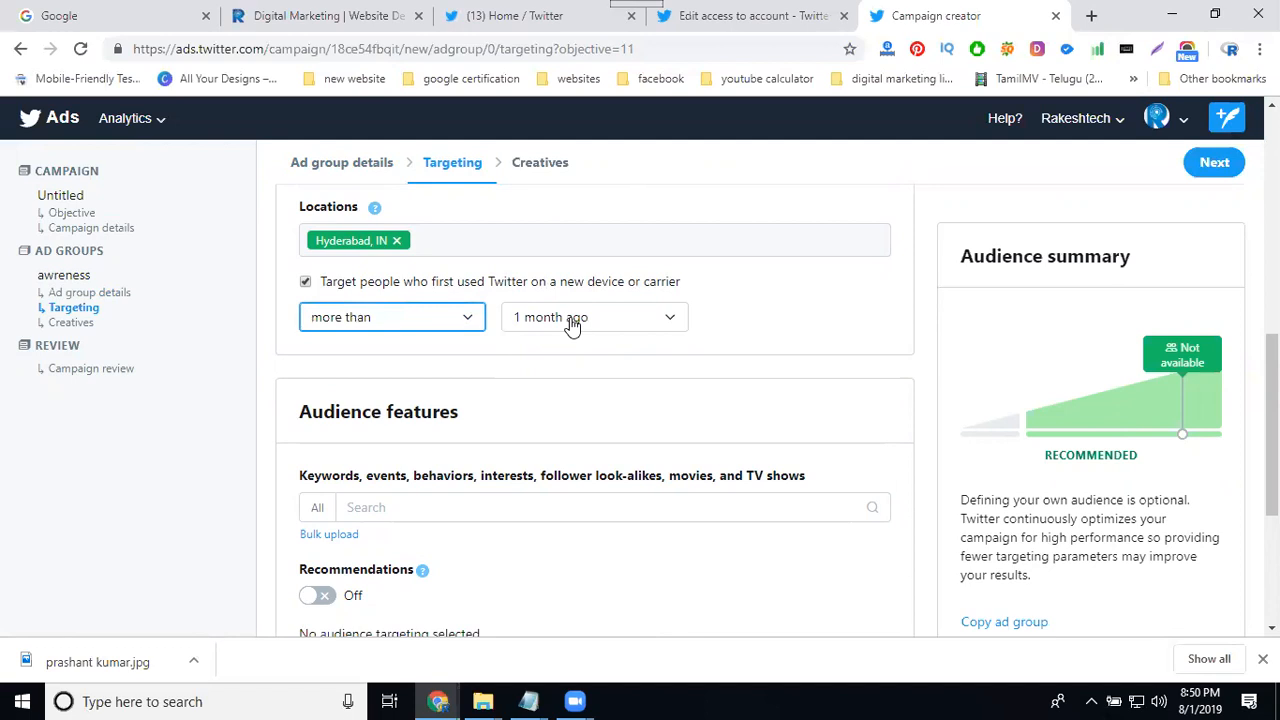
left_click(403, 323)
left_click(384, 337)
left_click(524, 326)
left_click(524, 326)
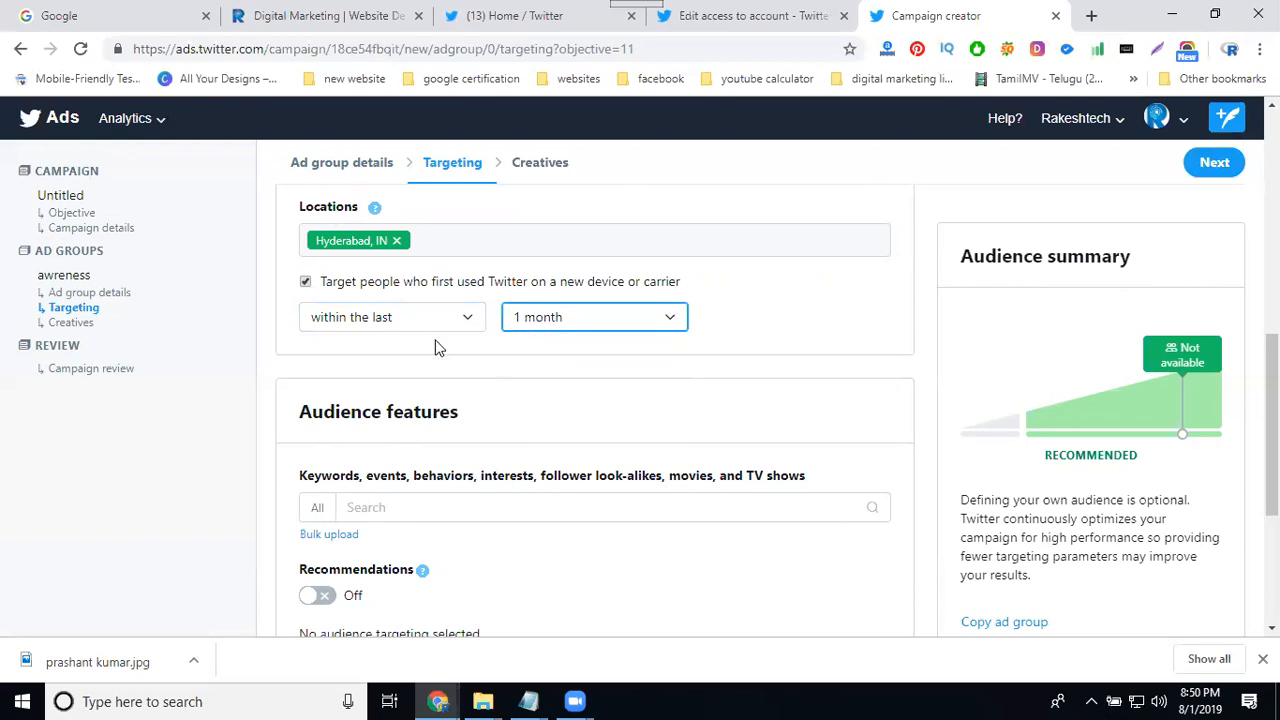
Step: Add "digital marketing" as a targeted keyword in the audience features
scroll(430, 360, "down", 2)
left_click(388, 318)
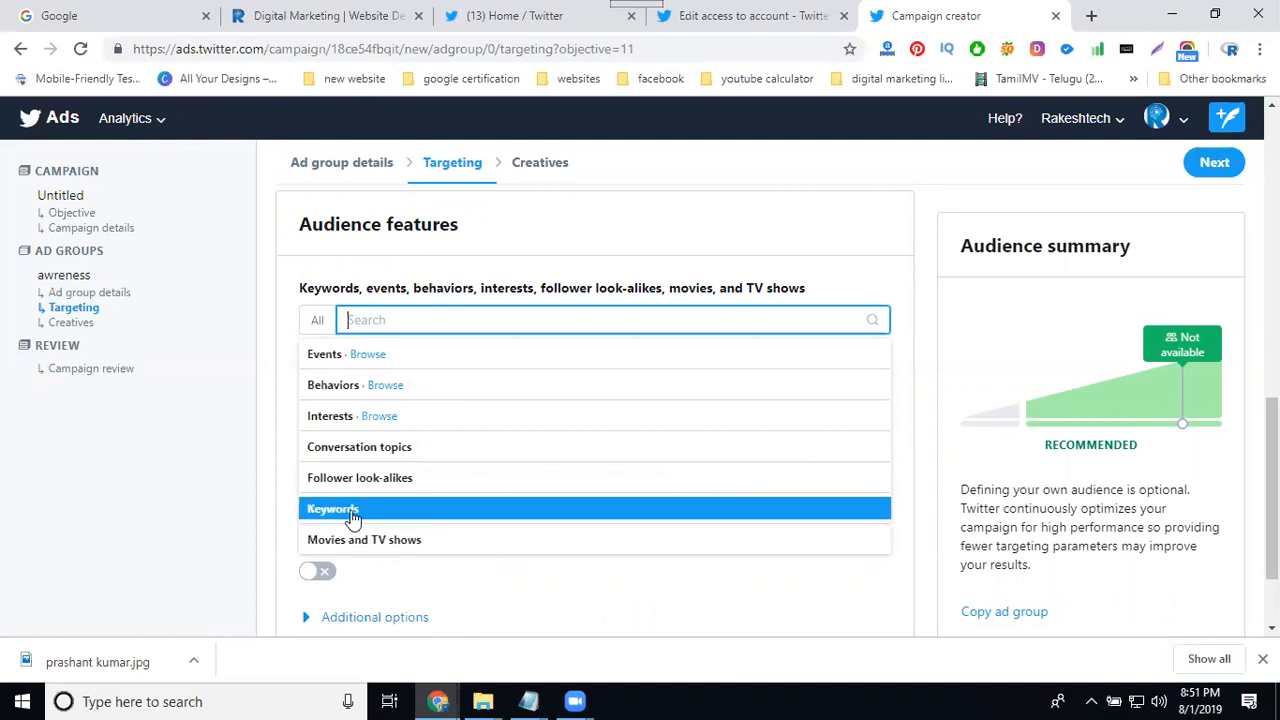
left_click(352, 510)
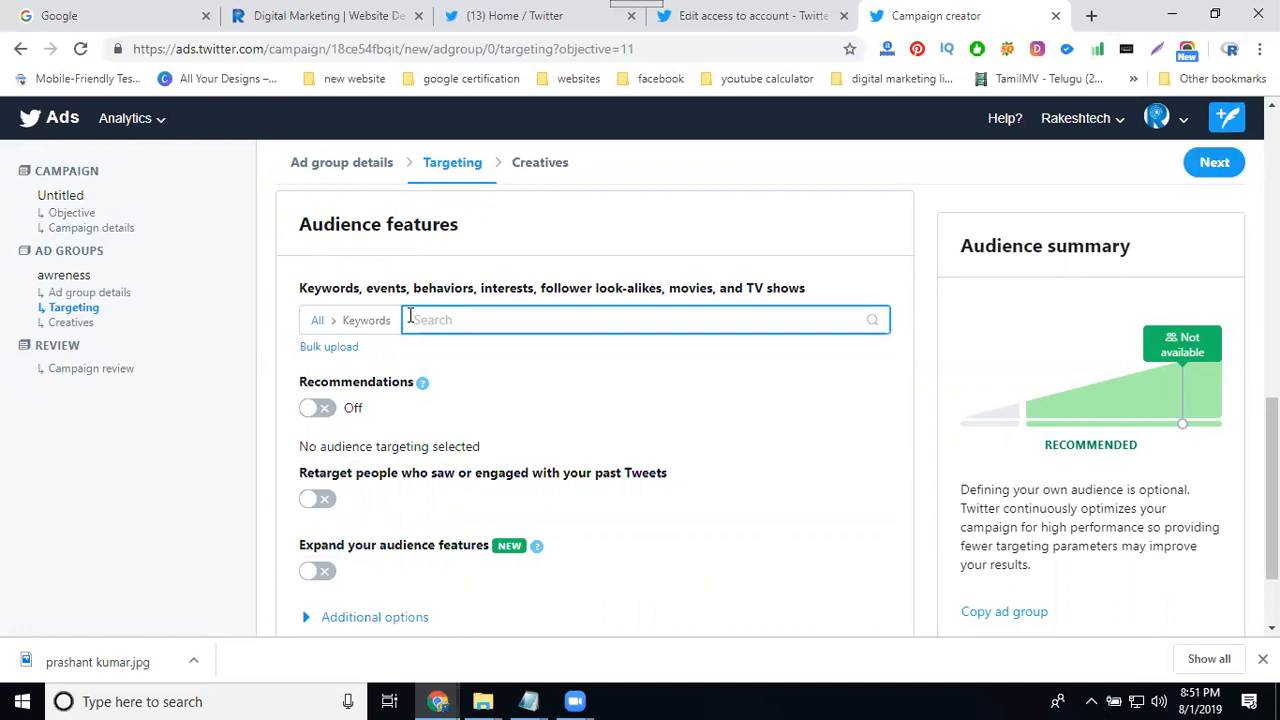
type("digital ")
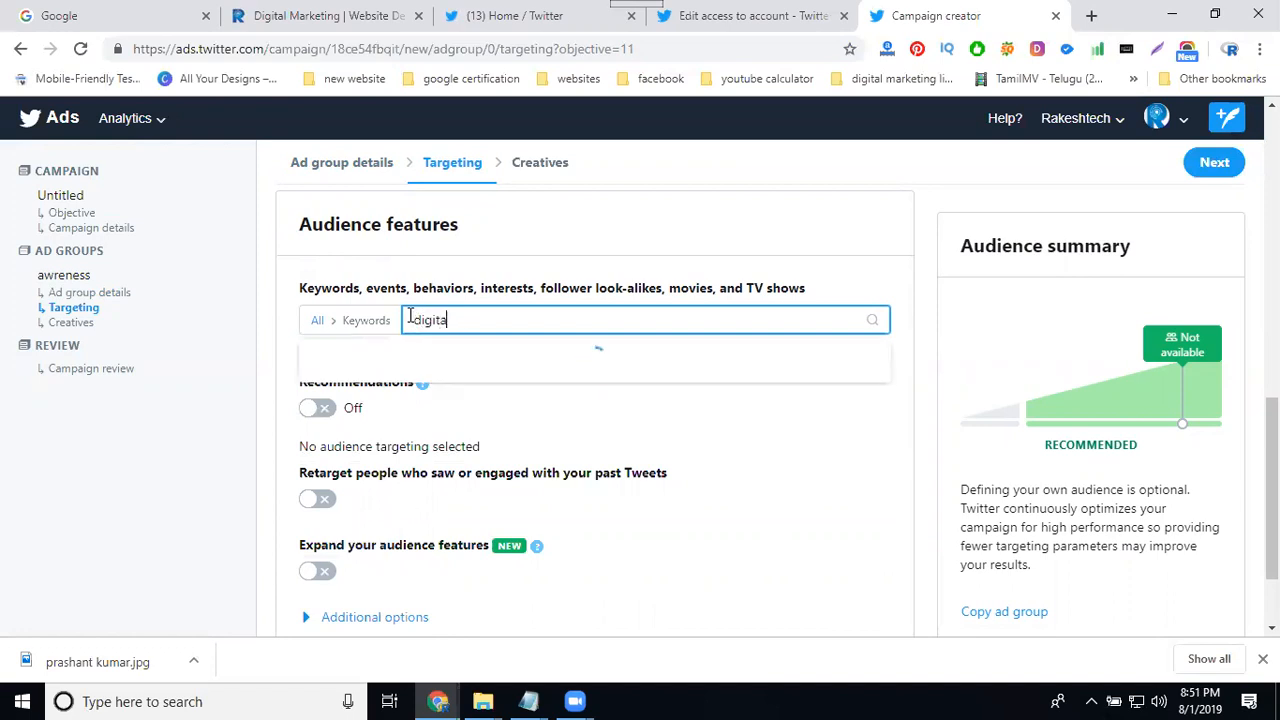
type("marketing")
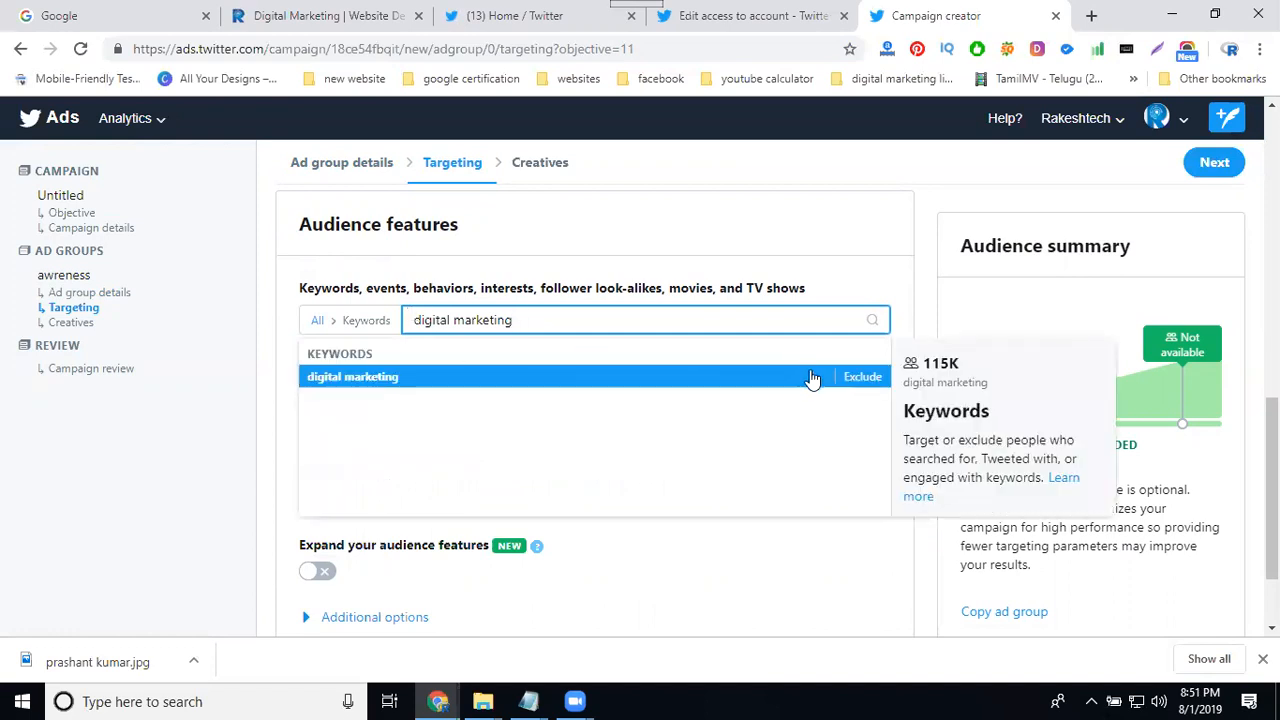
left_click(812, 377)
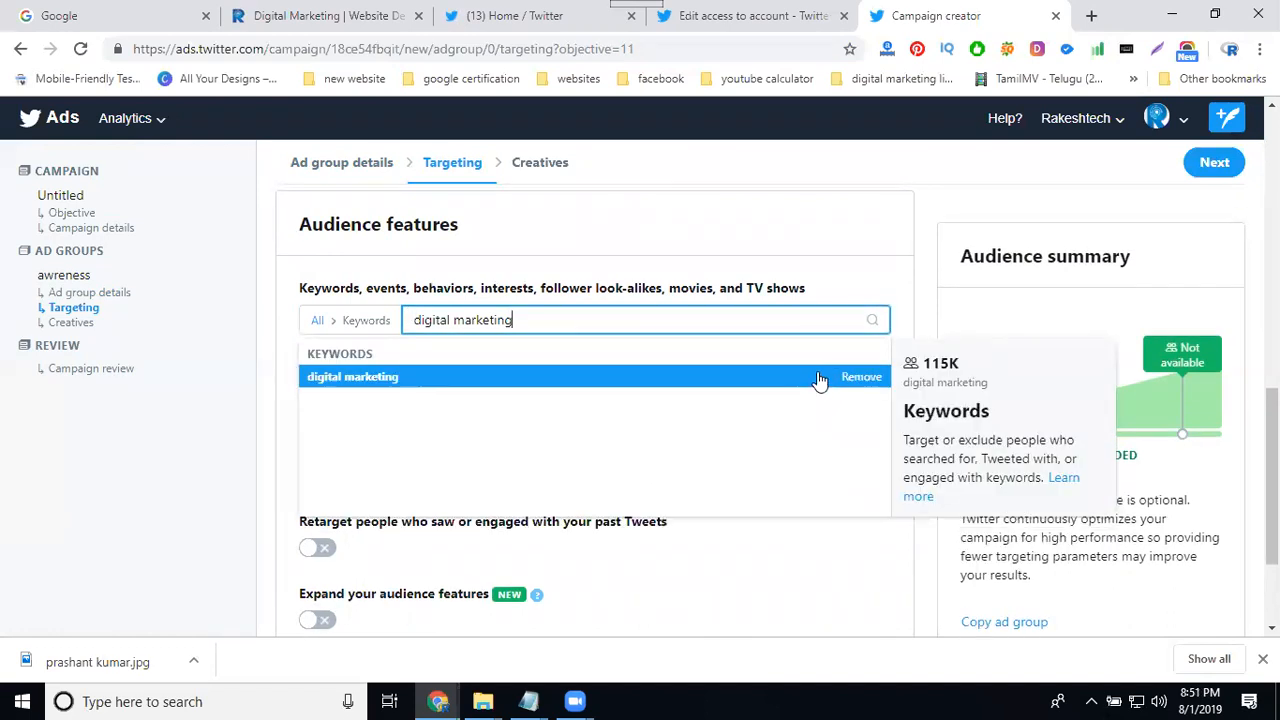
left_click(888, 278)
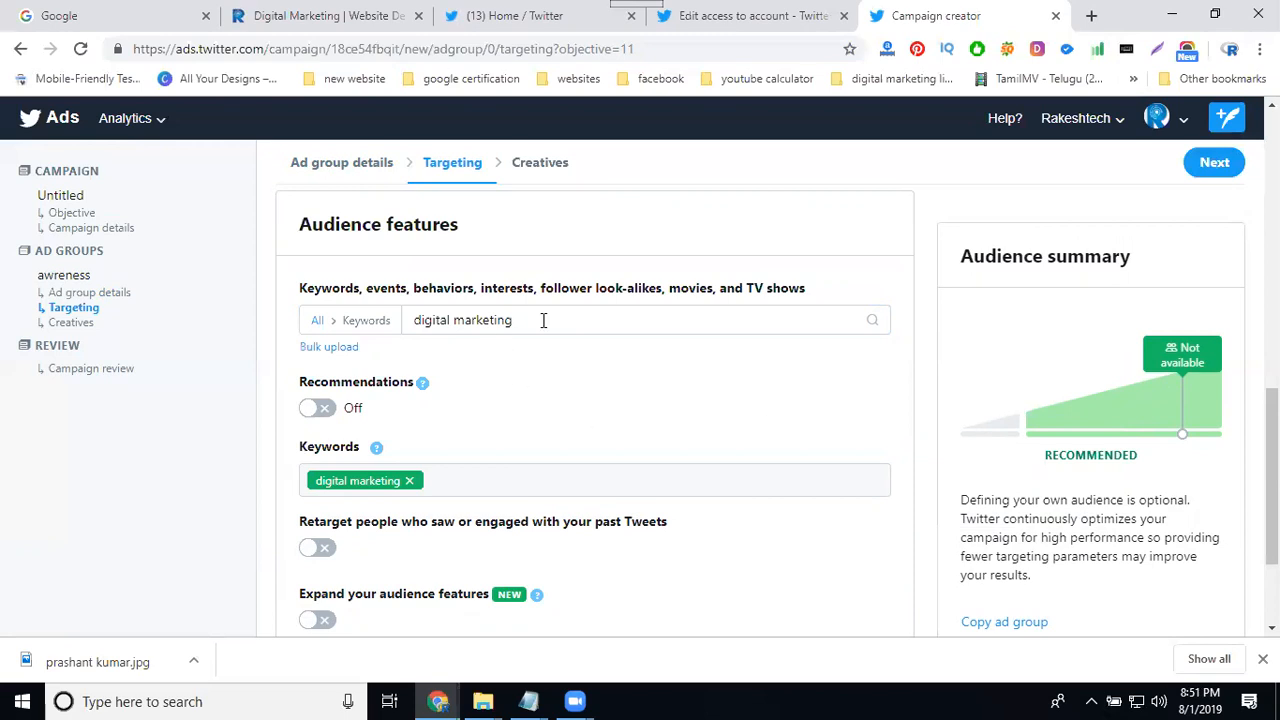
Step: Turn the new device or carrier targeting off and back on
scroll(543, 320, "up", 2)
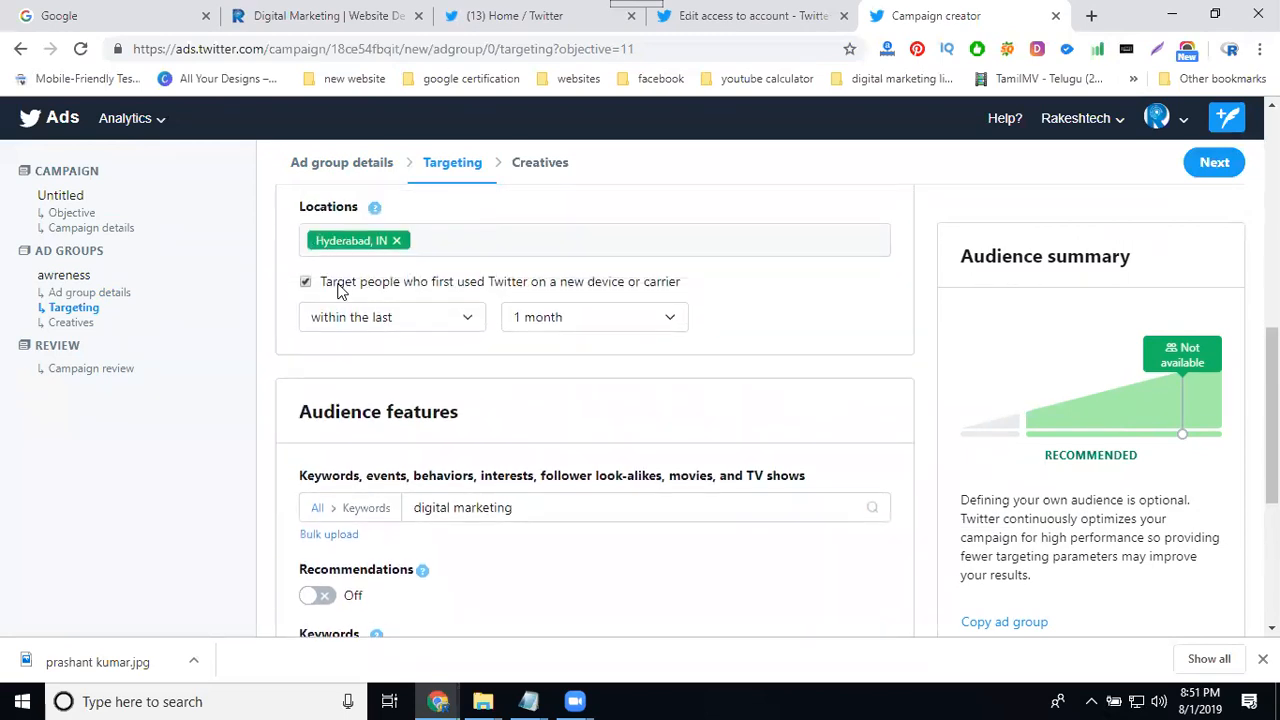
left_click(306, 283)
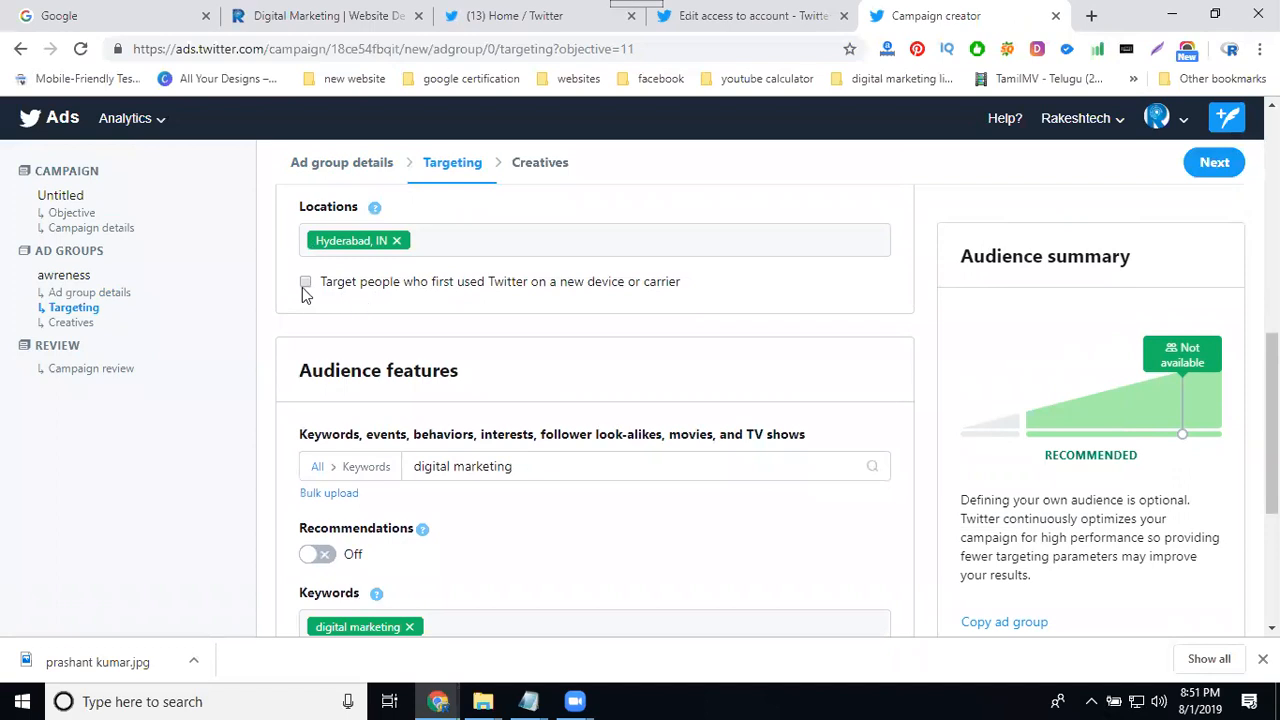
left_click(306, 283)
Step: Check the audience size of the "digital marketing" keyword and clear the keyword search
scroll(380, 403, "down", 1)
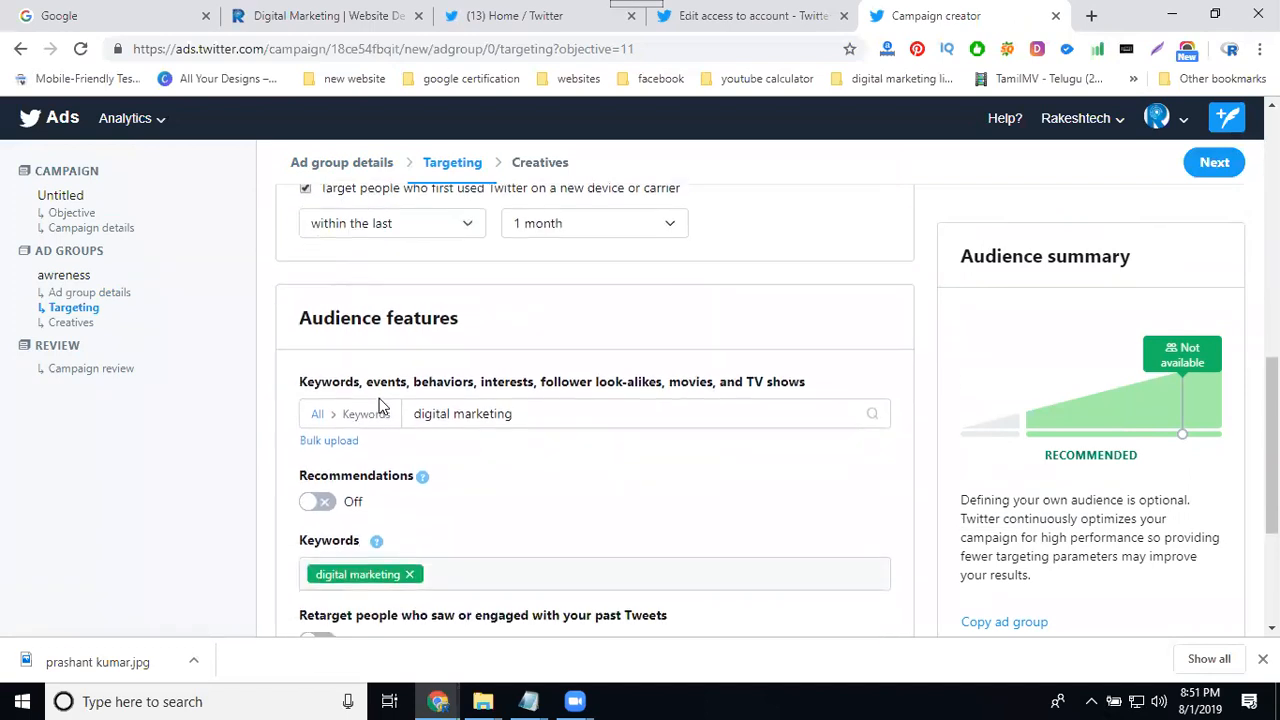
scroll(369, 400, "down", 3)
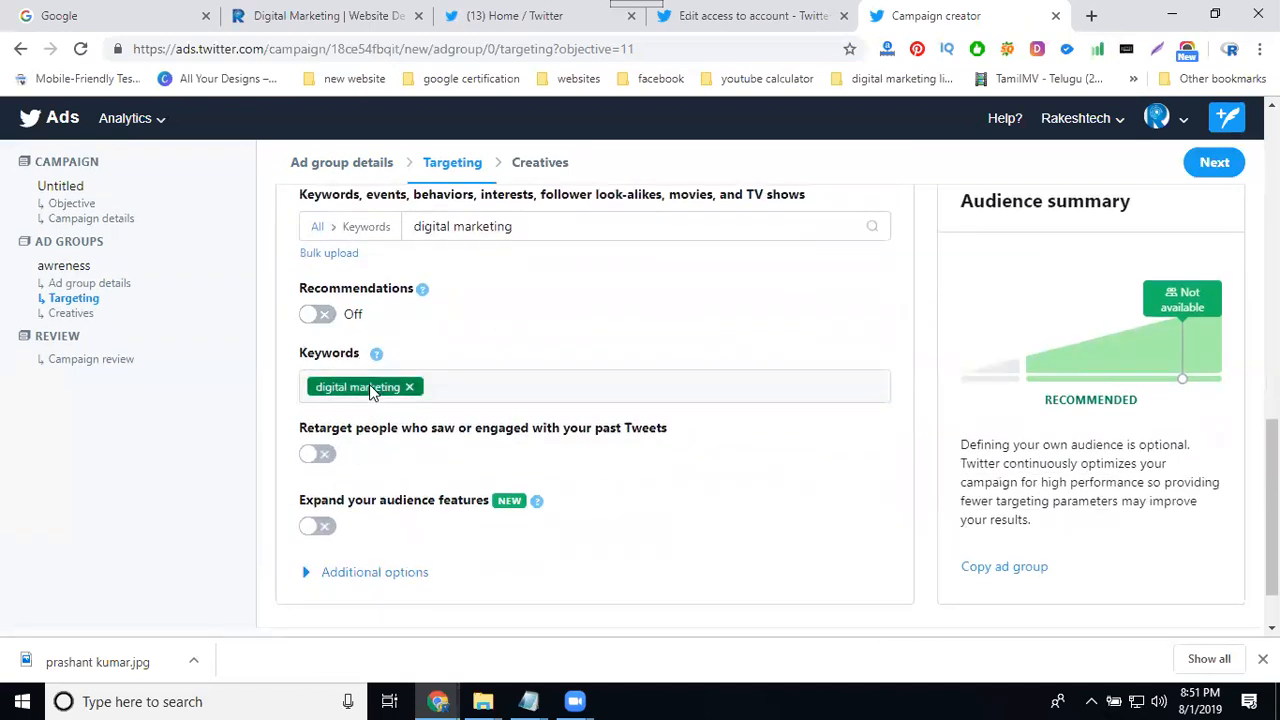
left_click(548, 236)
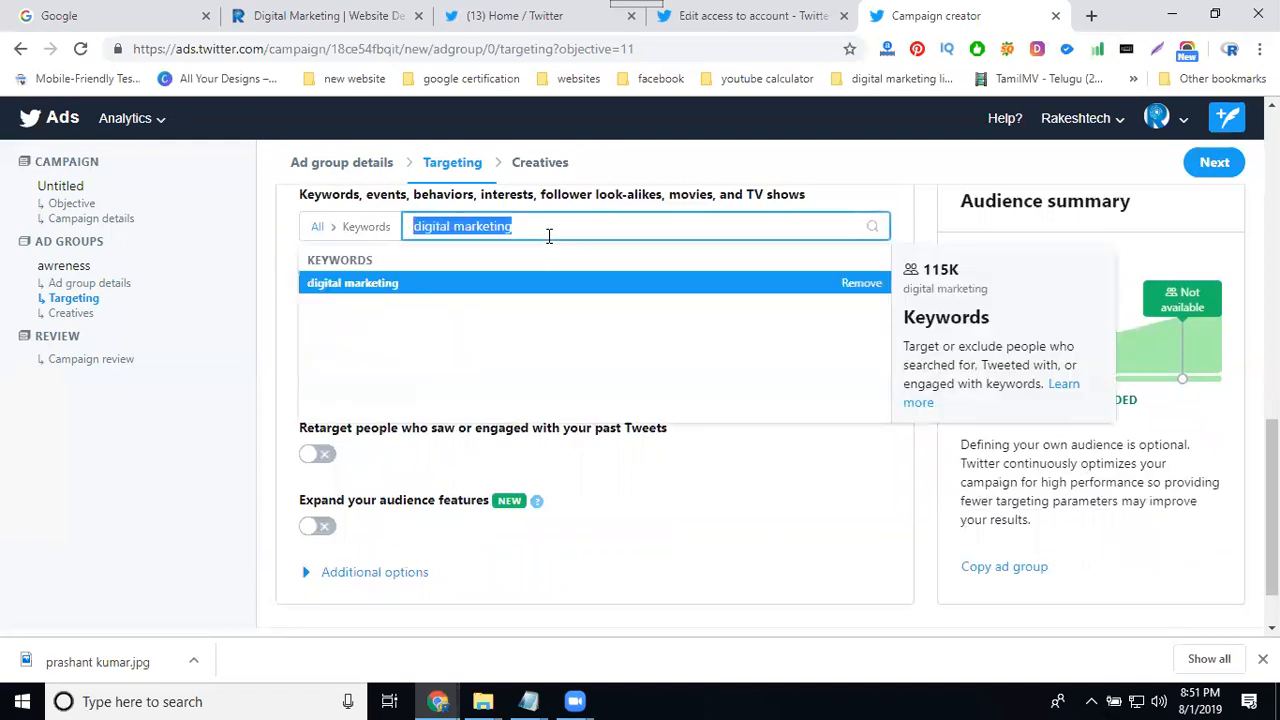
left_click_drag(922, 270, 960, 270)
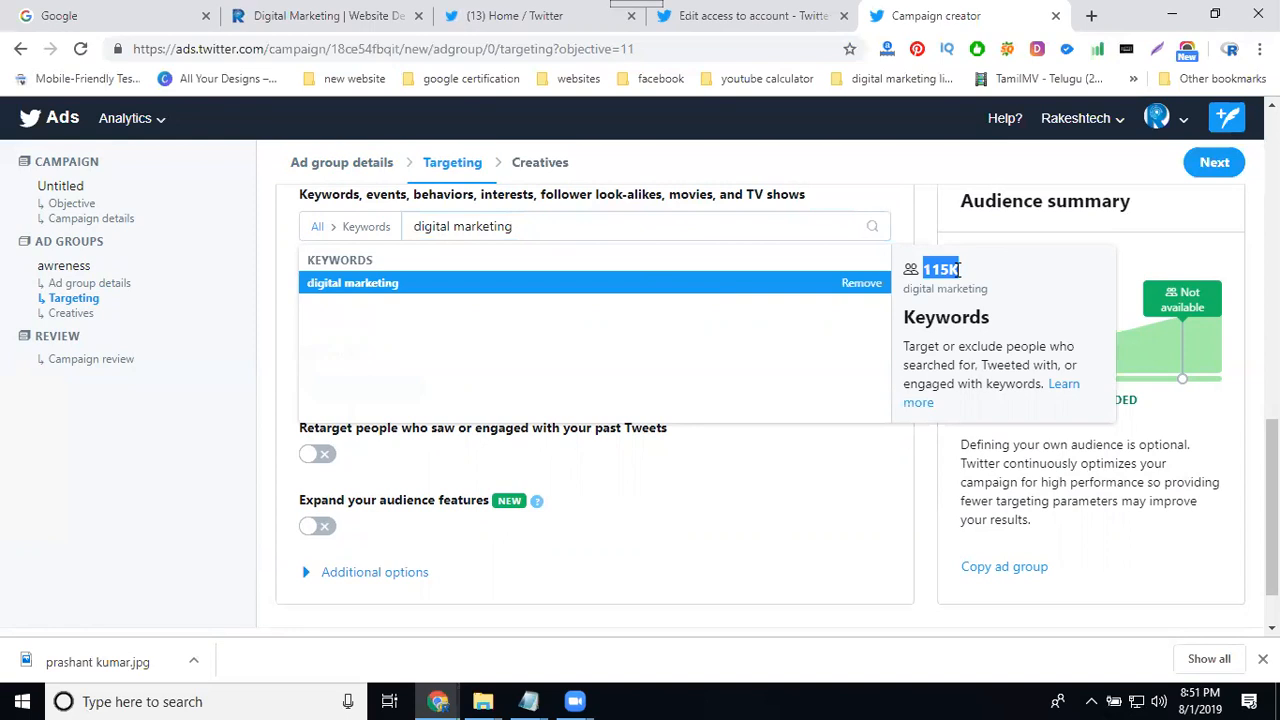
double_click(552, 238)
triple_click(552, 238)
key("Return")
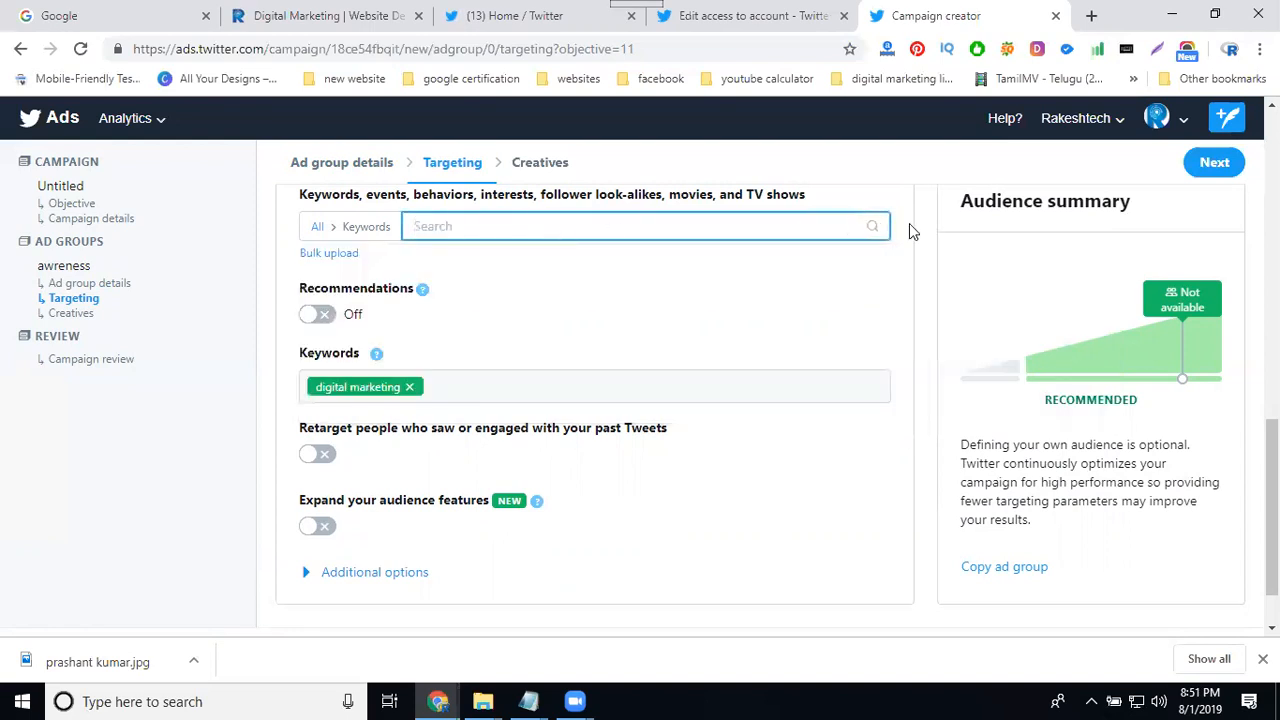
Step: Turn on keyword recommendations and add the suggested keywords #marketing and #socialmedia
scroll(517, 412, "down", 1)
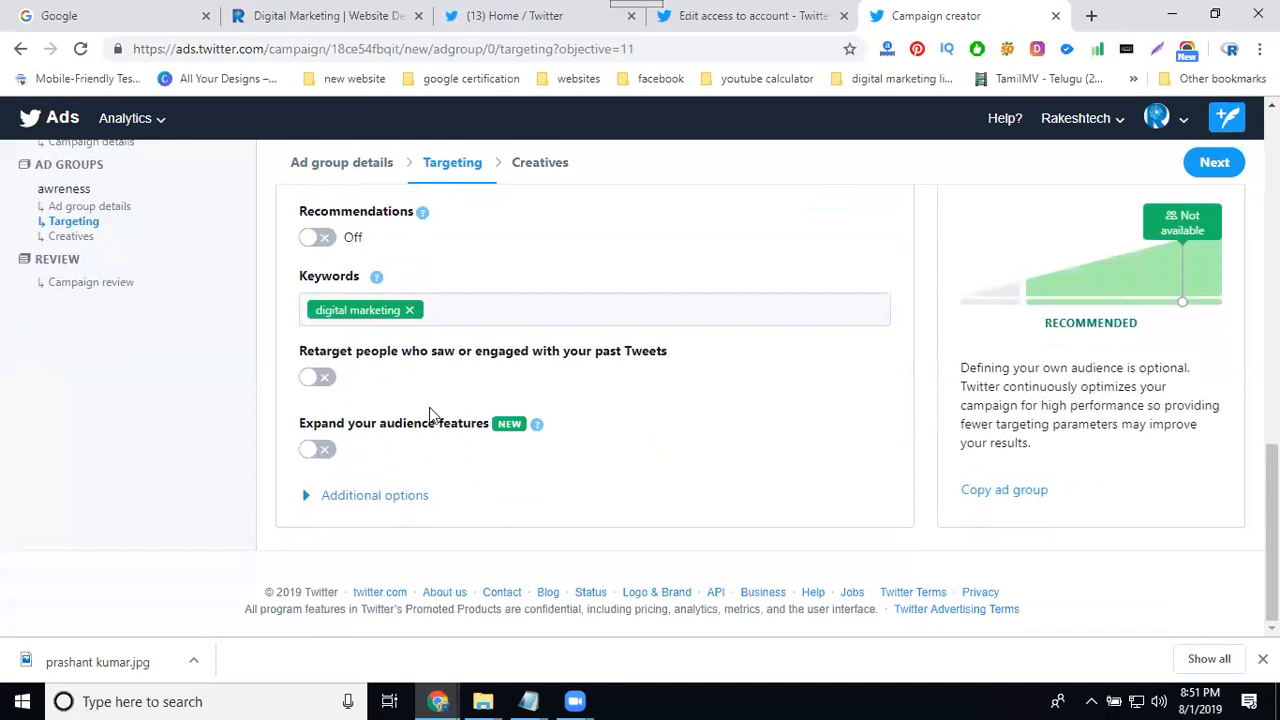
left_click(318, 238)
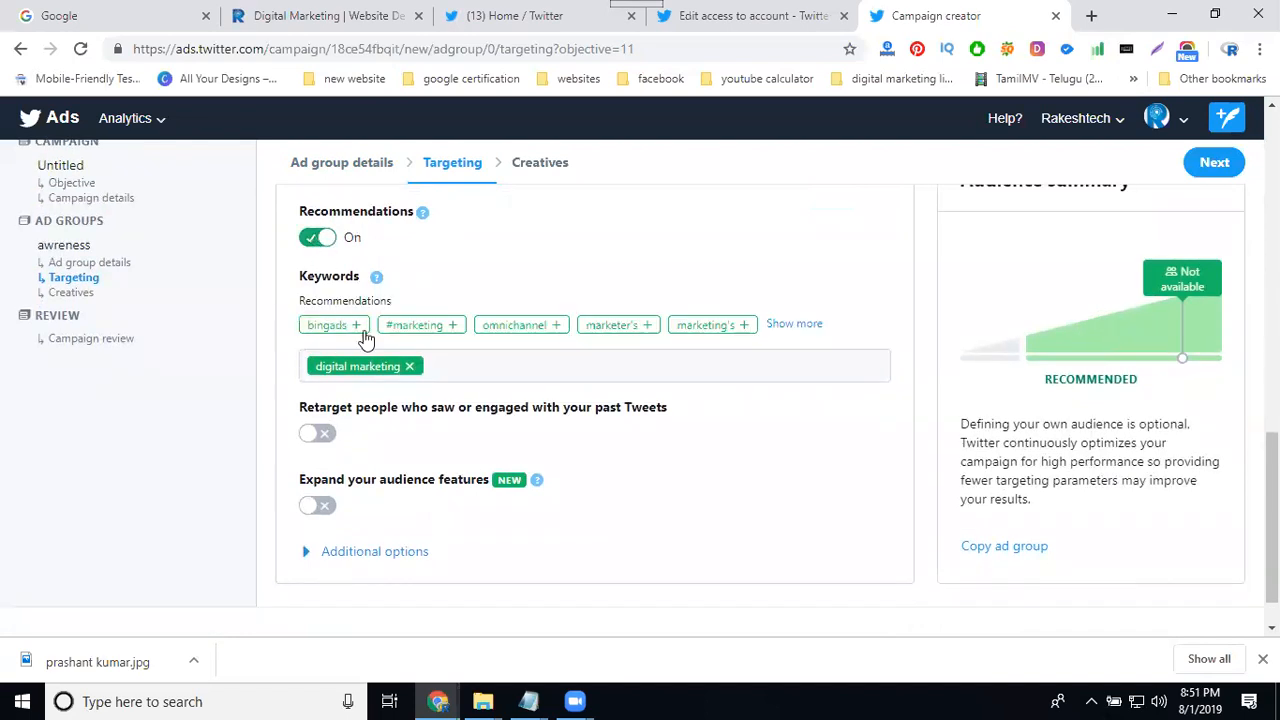
left_click(442, 325)
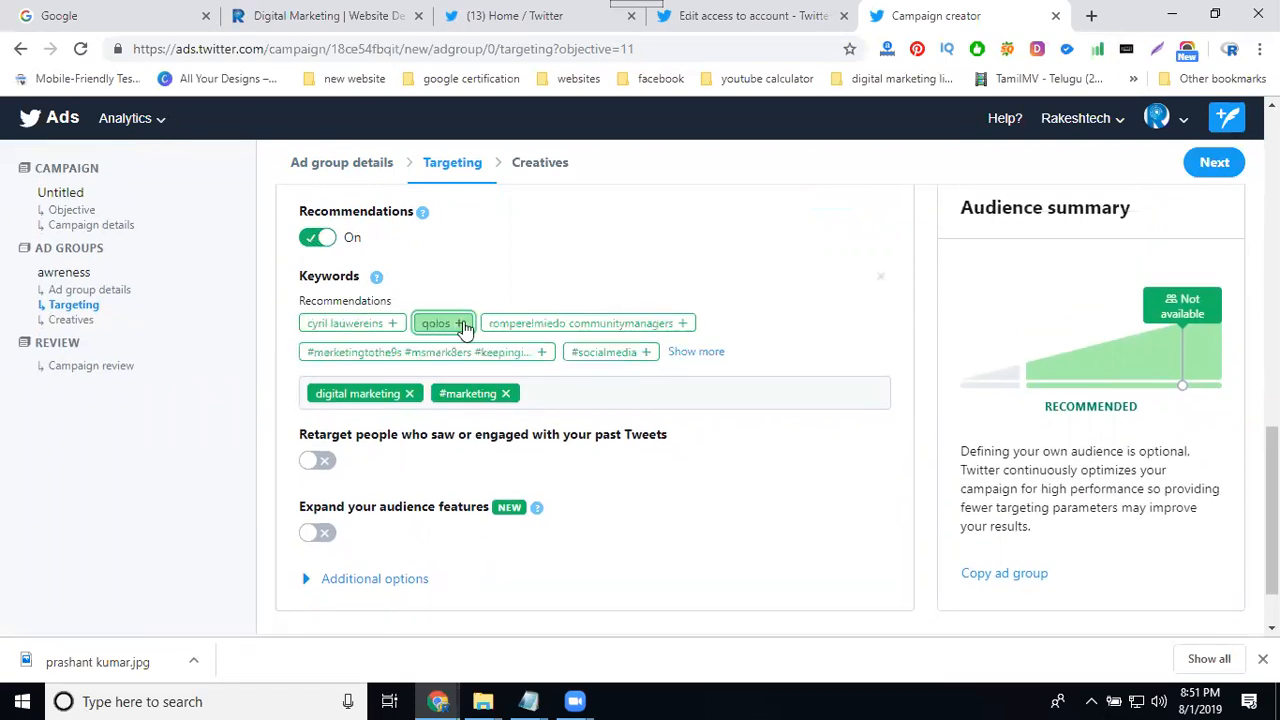
left_click(611, 354)
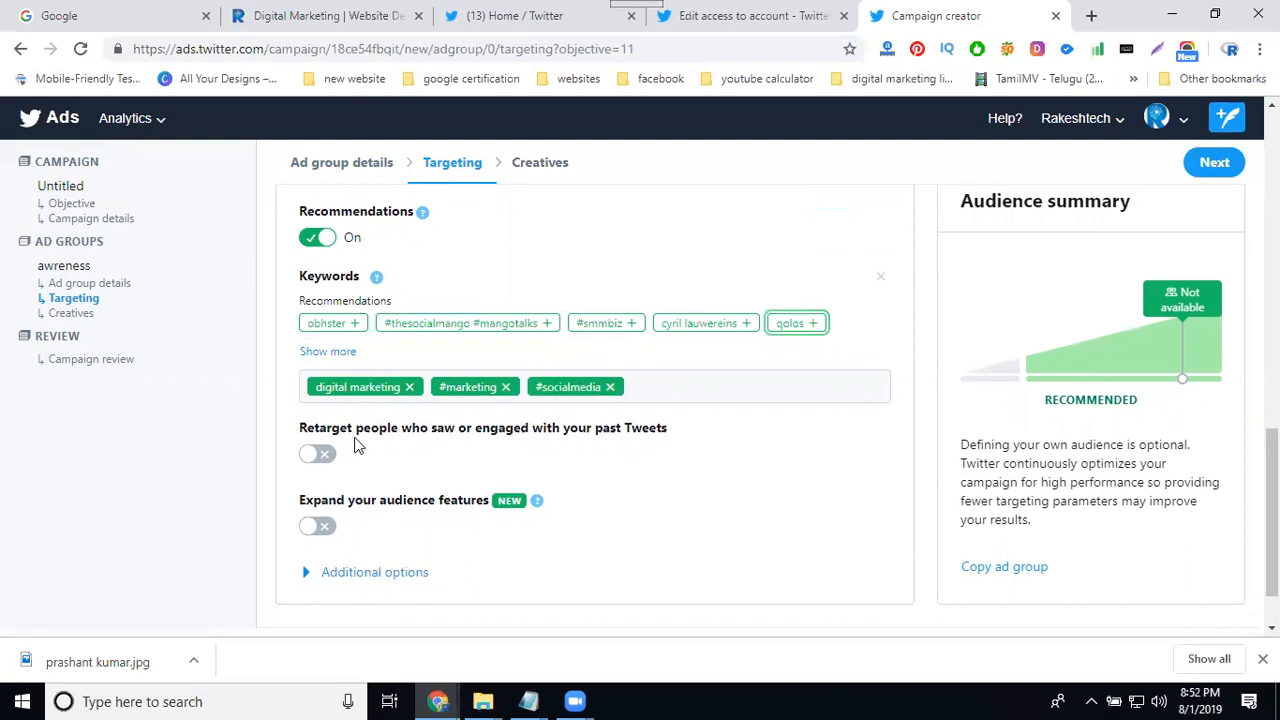
scroll(355, 440, "down", 1)
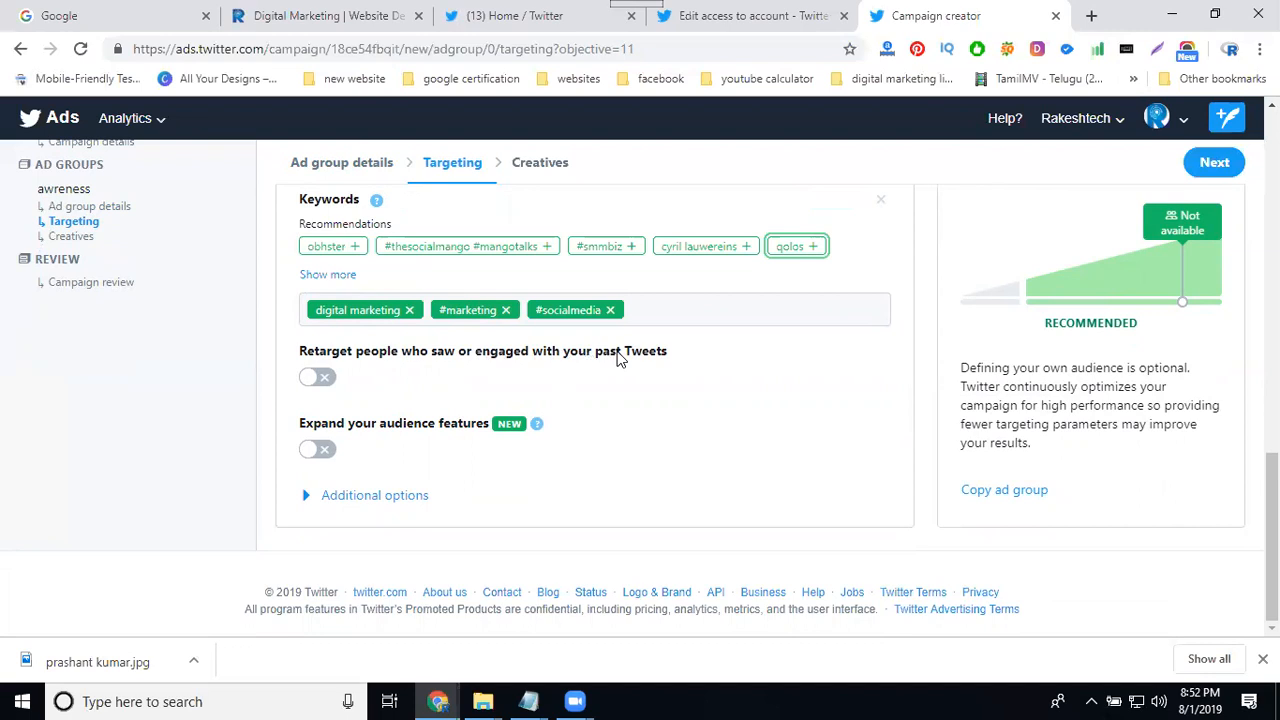
Step: Enable retargeting of people who saw or engaged with past Tweets and expand the audience features to Broad
left_click(333, 380)
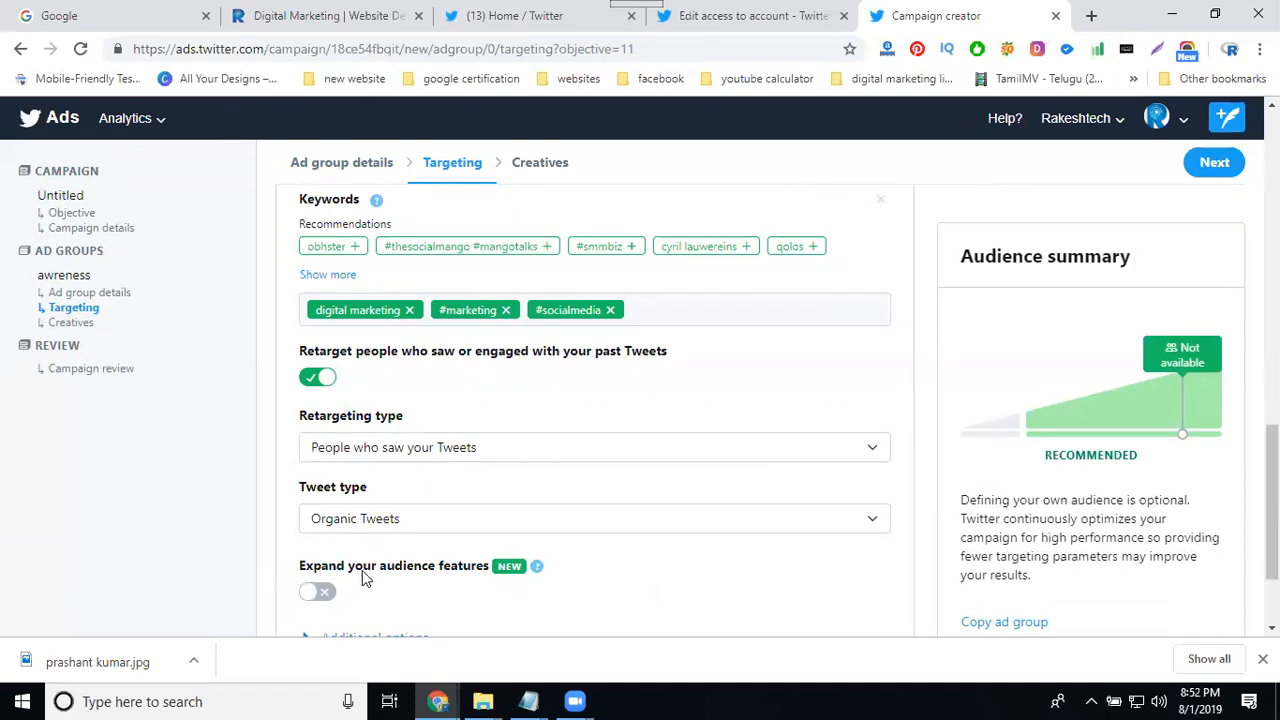
left_click(318, 593)
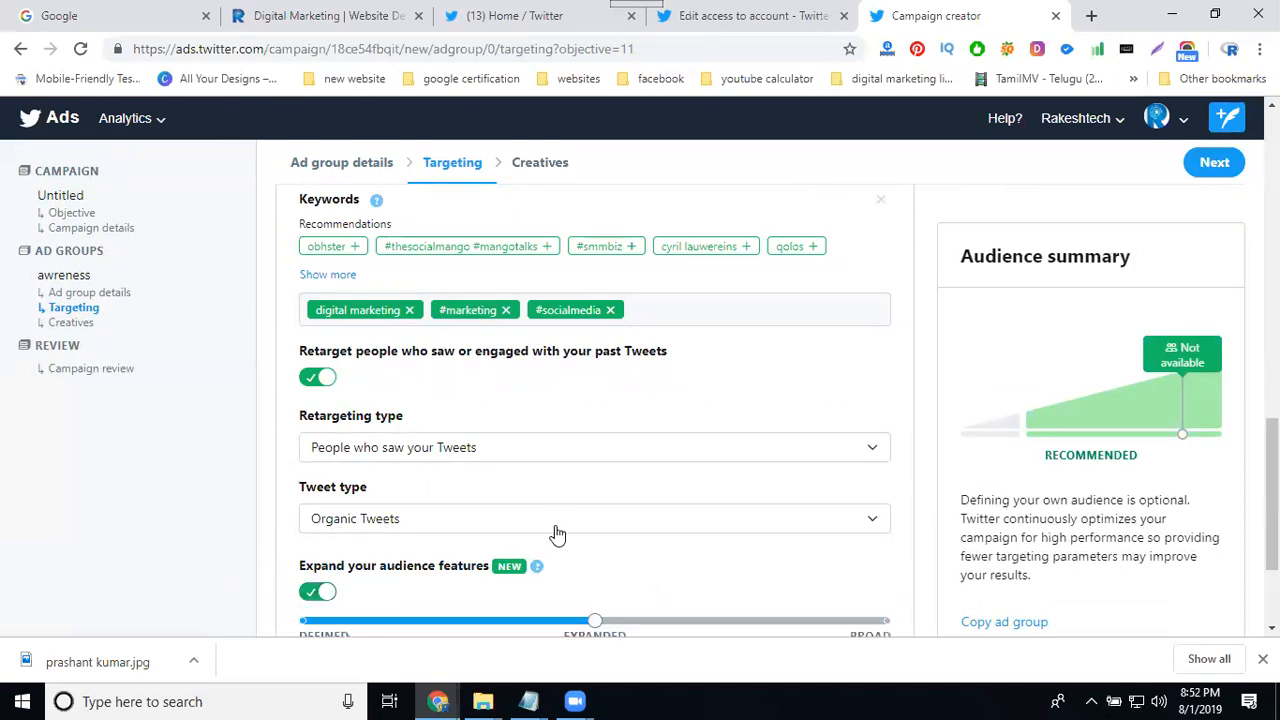
scroll(555, 530, "down", 3)
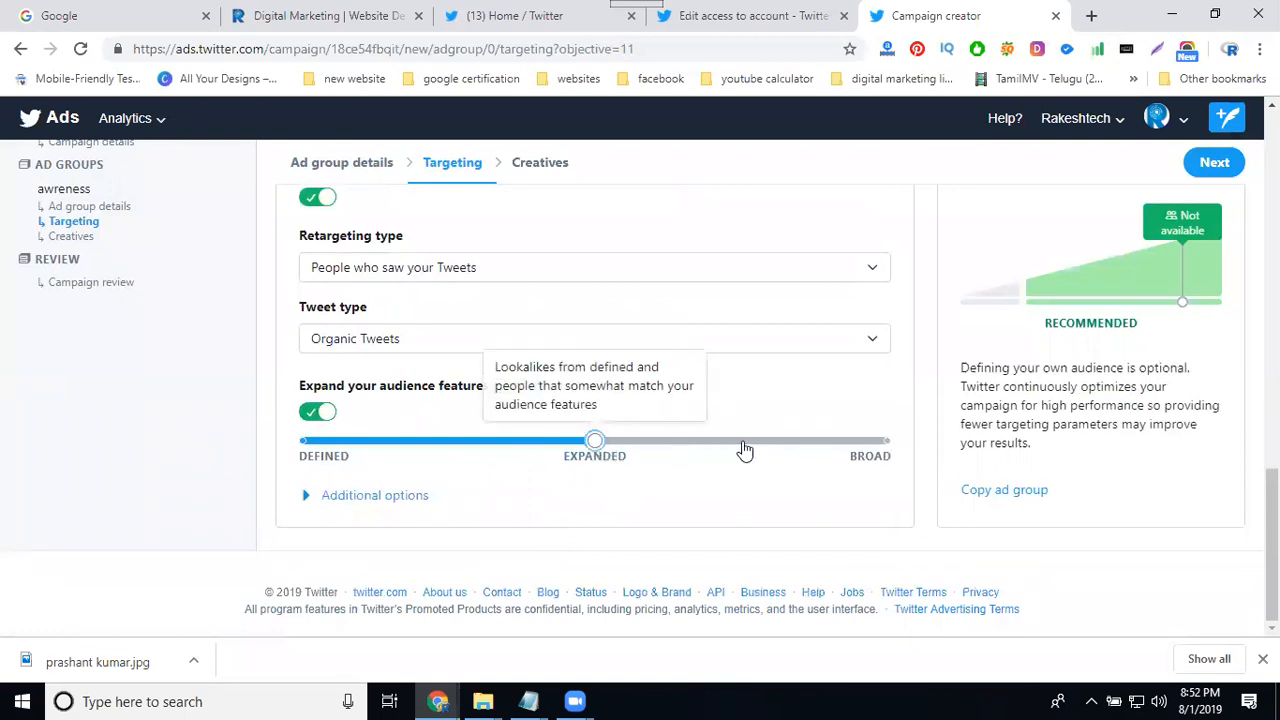
left_click(843, 445)
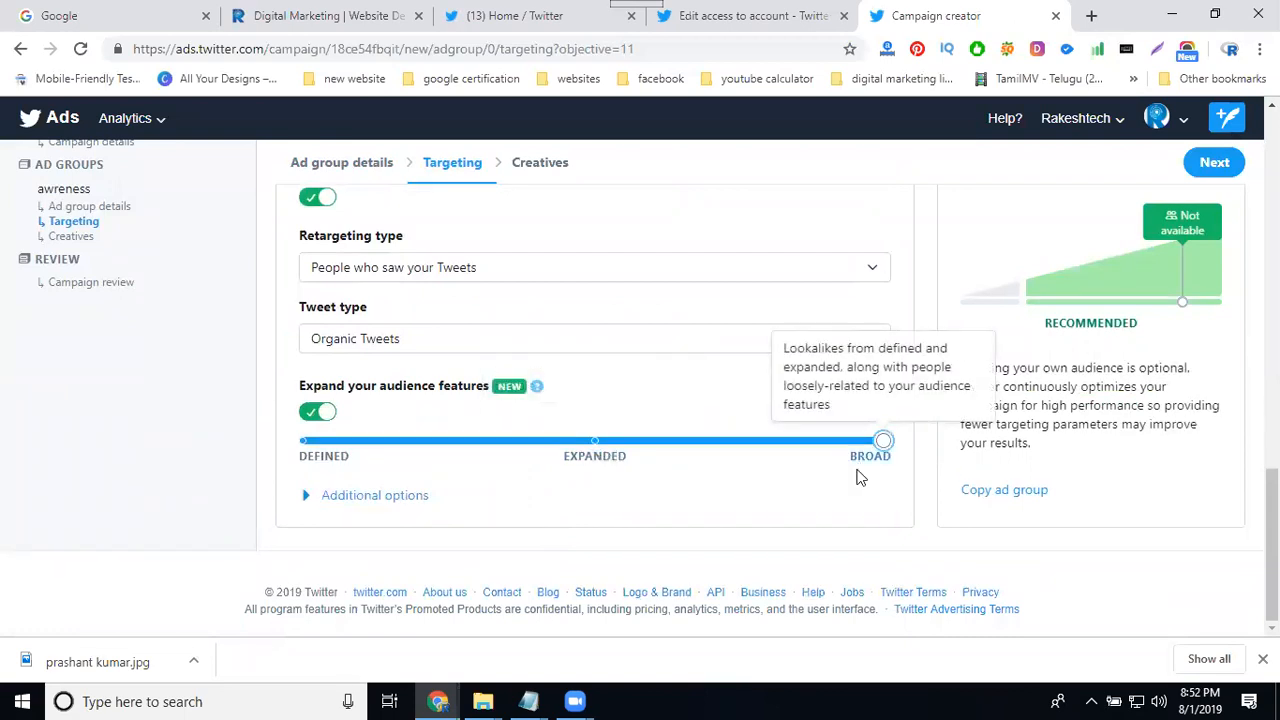
Step: Select the Kondapur and Madhapur digital marketing course Tweets and the Gachibowli web design Tweet as the ad group's creatives
left_click(1214, 164)
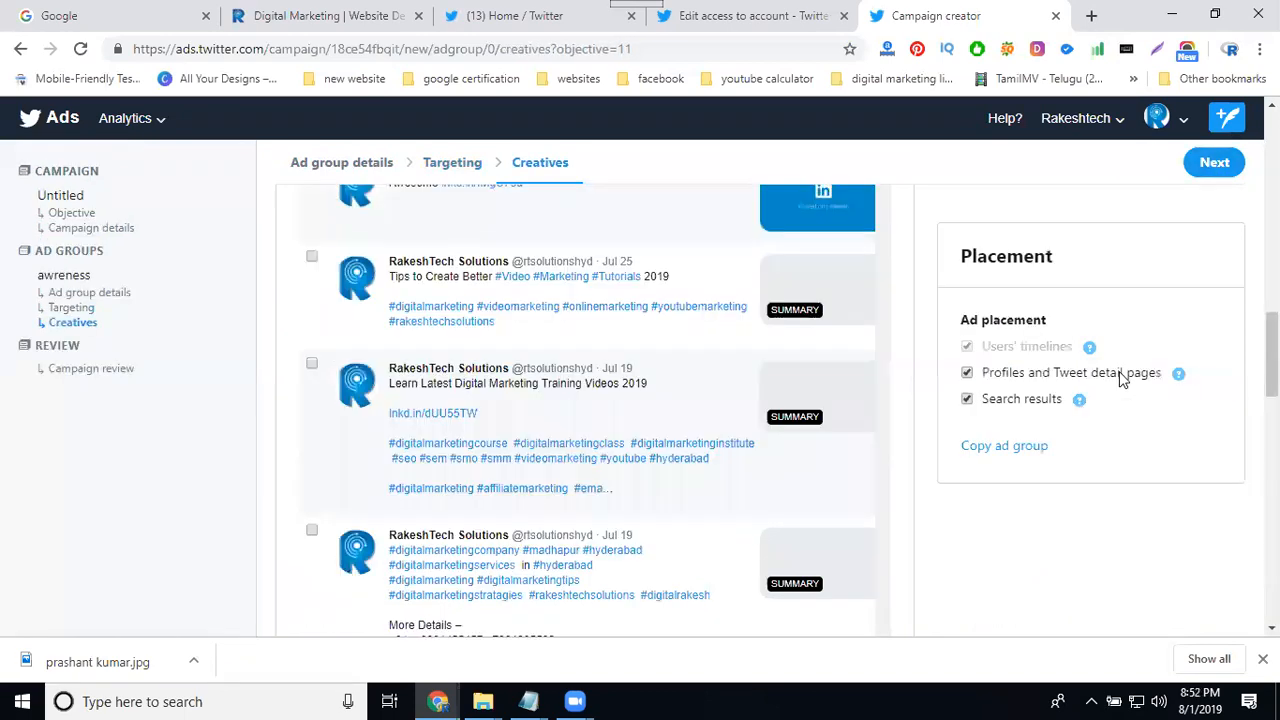
scroll(453, 347, "up", 1)
scroll(453, 347, "up", 1)
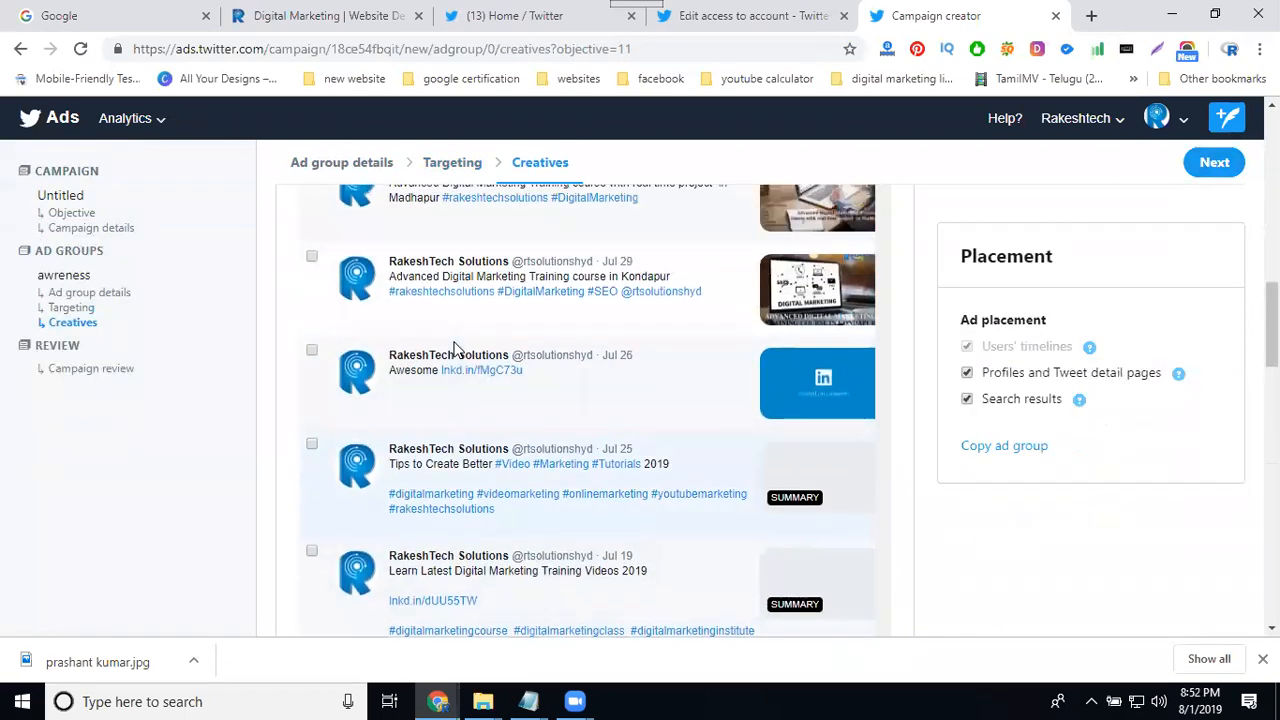
left_click(311, 259)
scroll(322, 282, "up", 2)
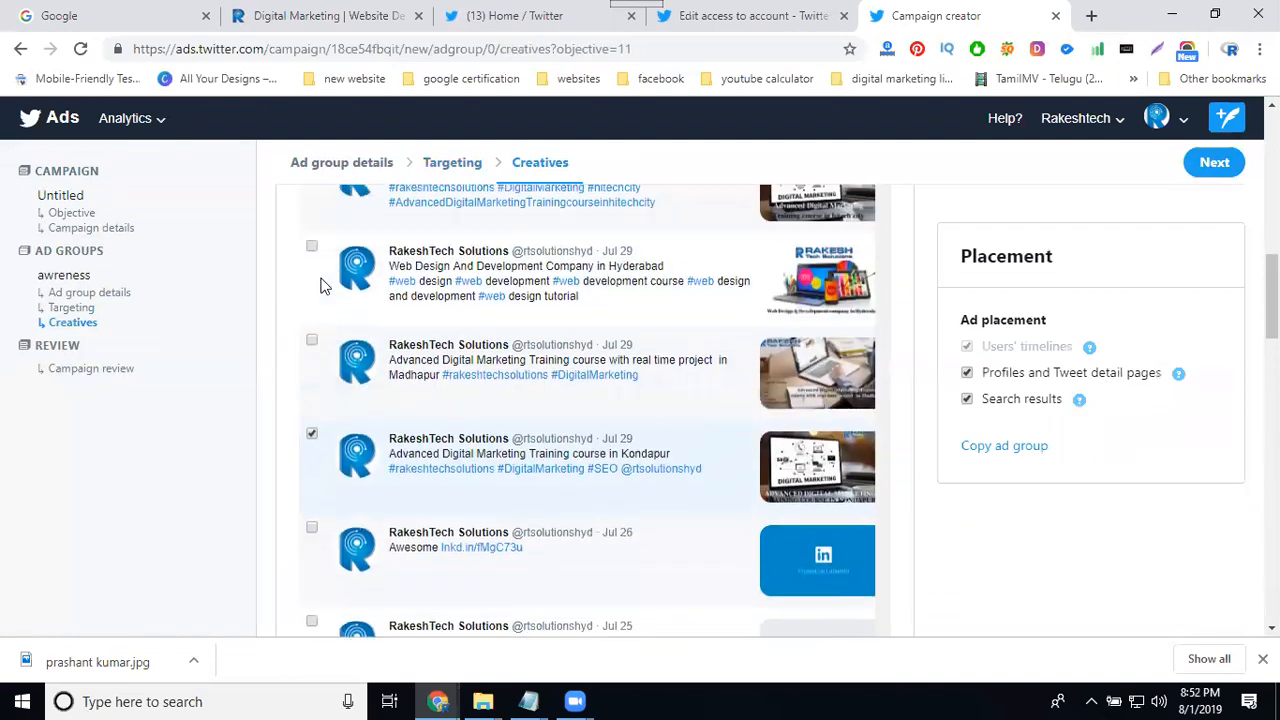
left_click(315, 351)
scroll(400, 388, "up", 1)
scroll(400, 388, "up", 2)
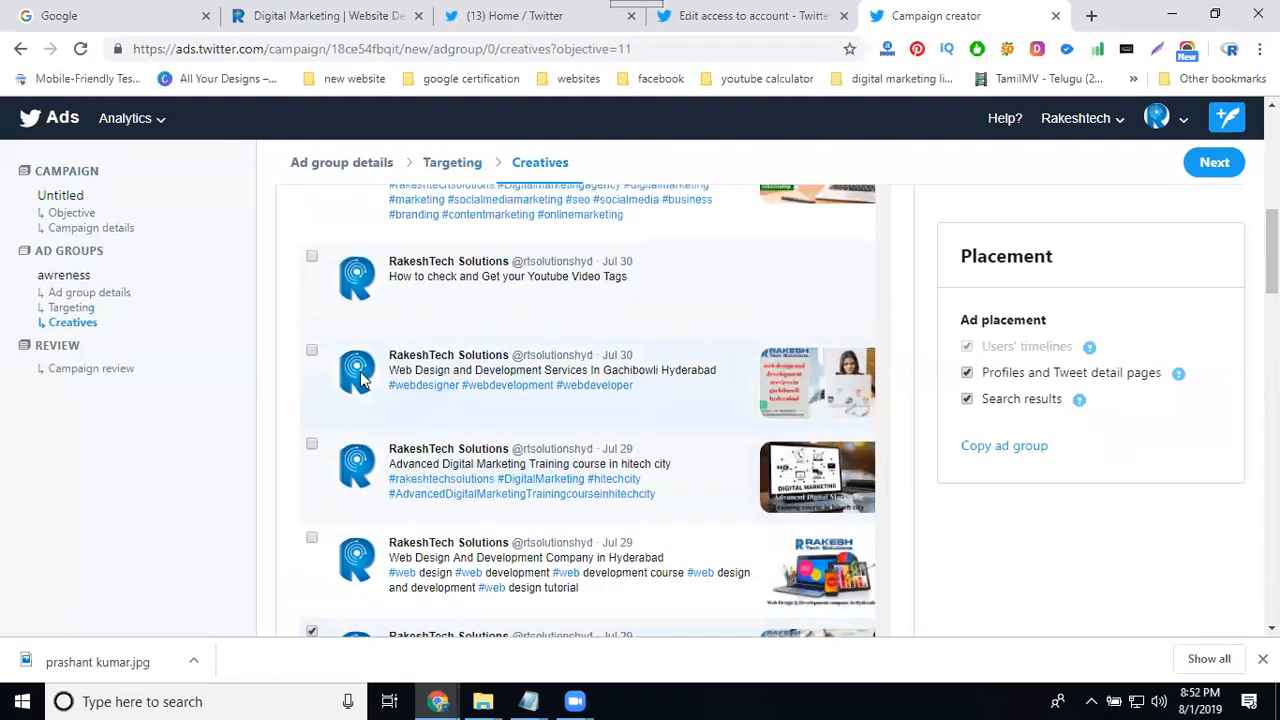
left_click(313, 352)
Step: Proceed to the campaign review, look over the campaign summary and launch the campaign
left_click(1226, 172)
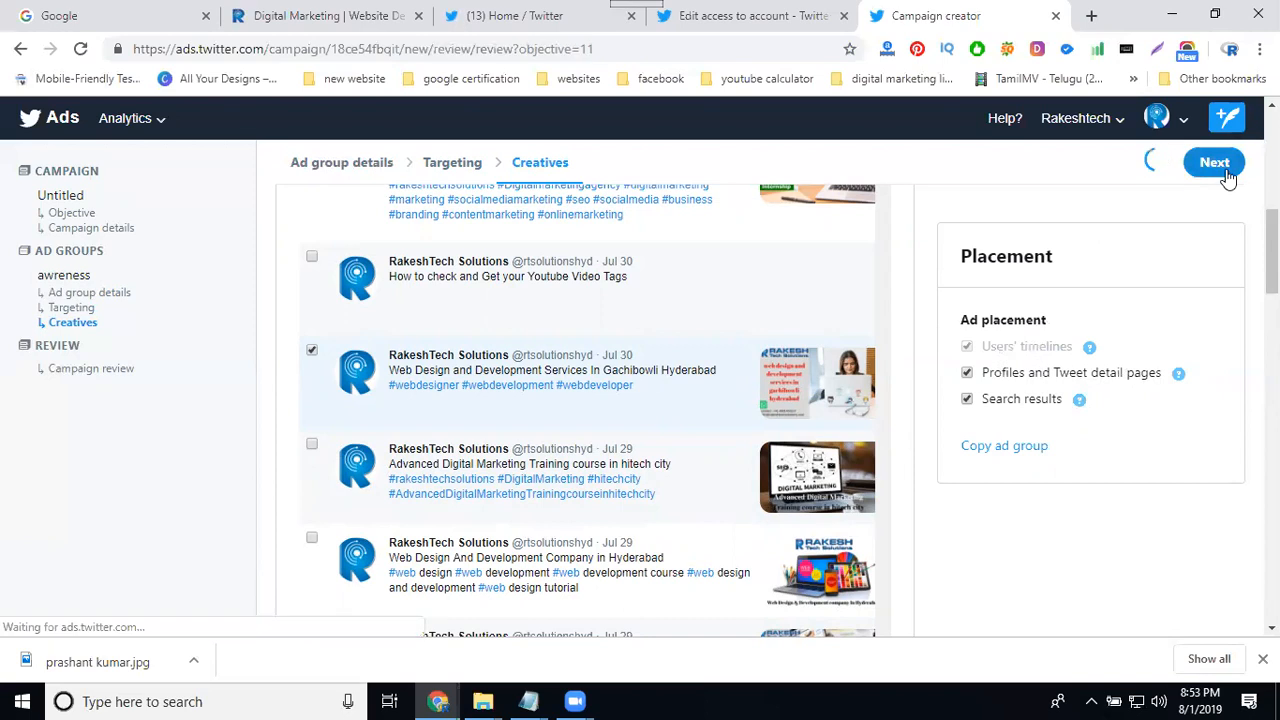
scroll(823, 334, "up", 2)
scroll(821, 337, "up", 4)
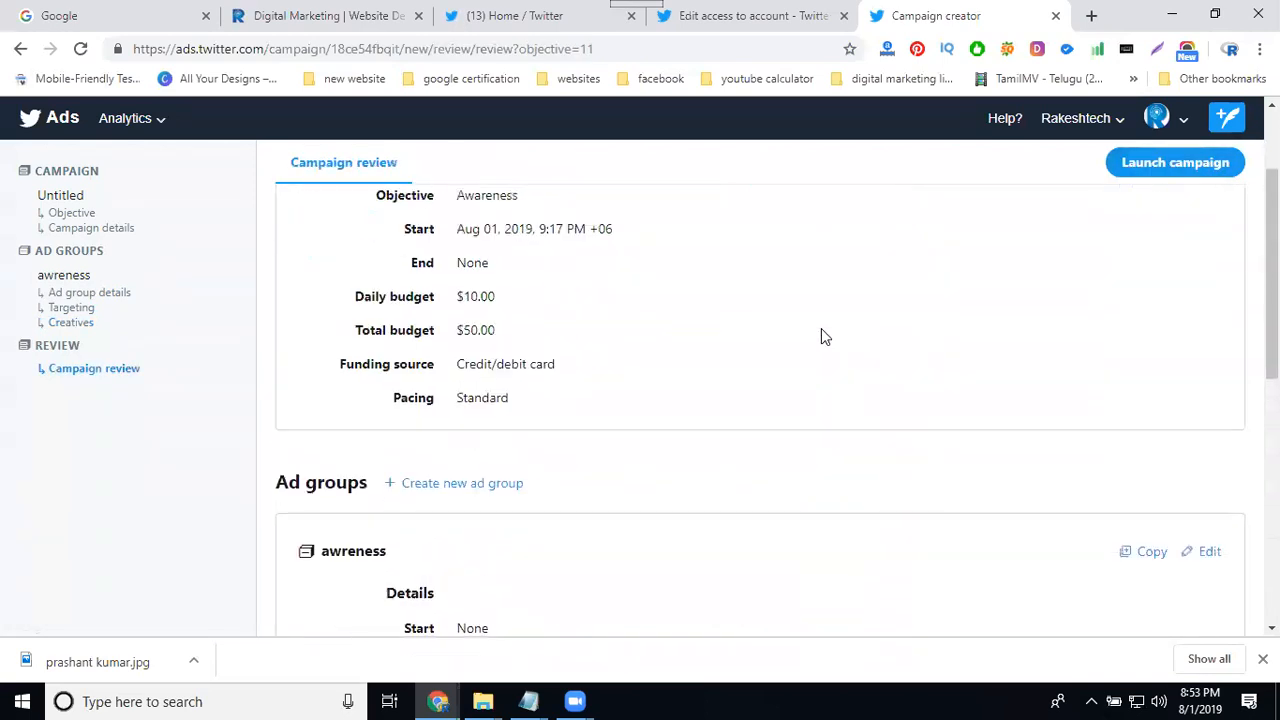
left_click(1181, 163)
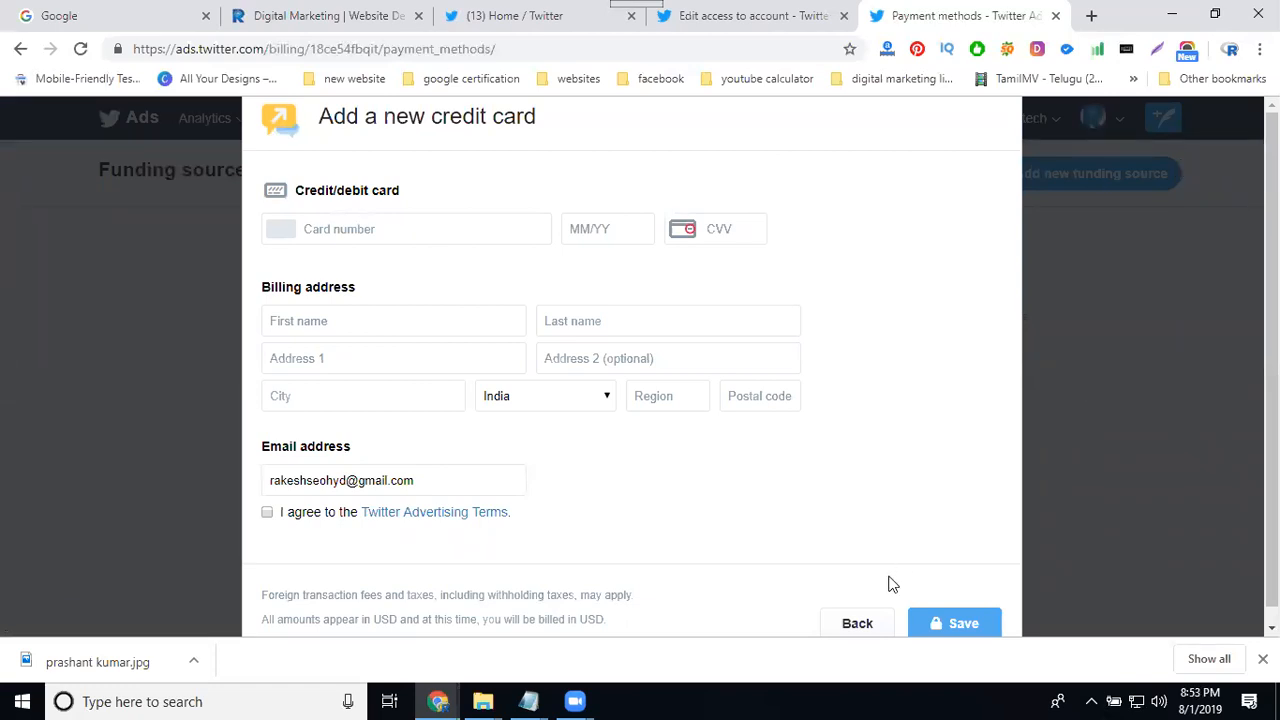
Step: Leave the new credit card form without adding a card and open the Ads manager from the account access page
left_click(840, 625)
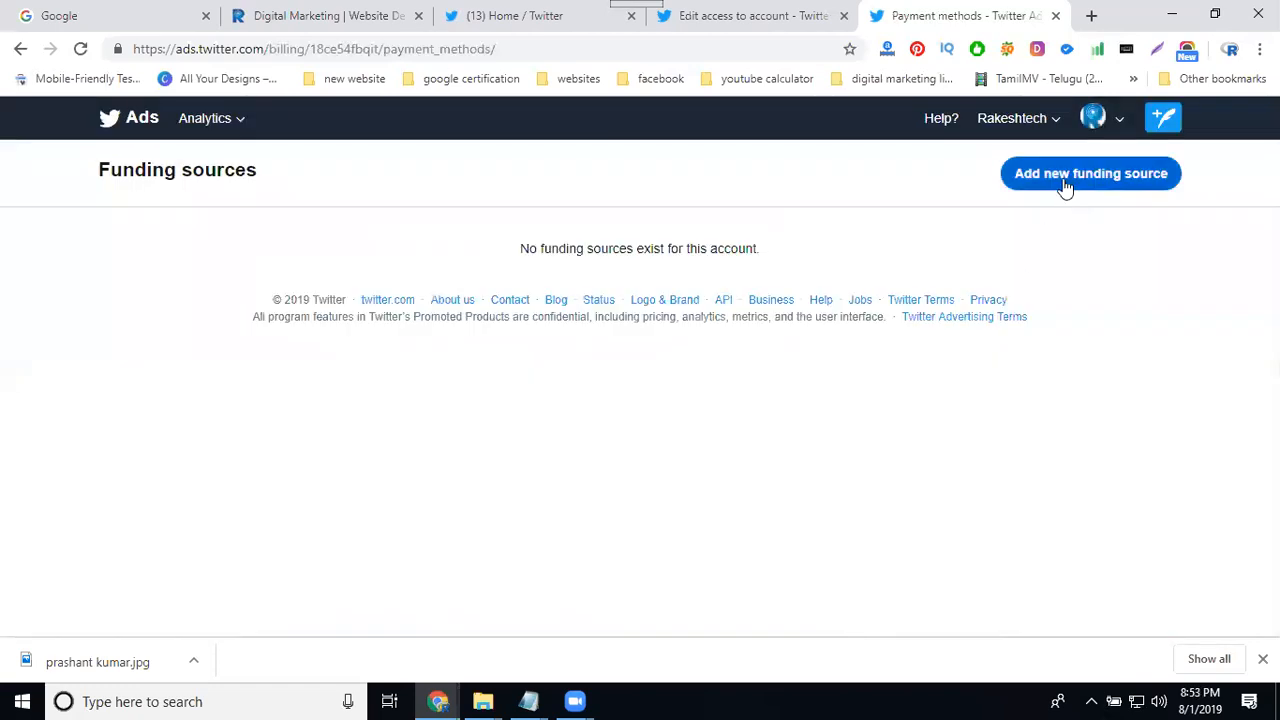
mouse_move(1050, 128)
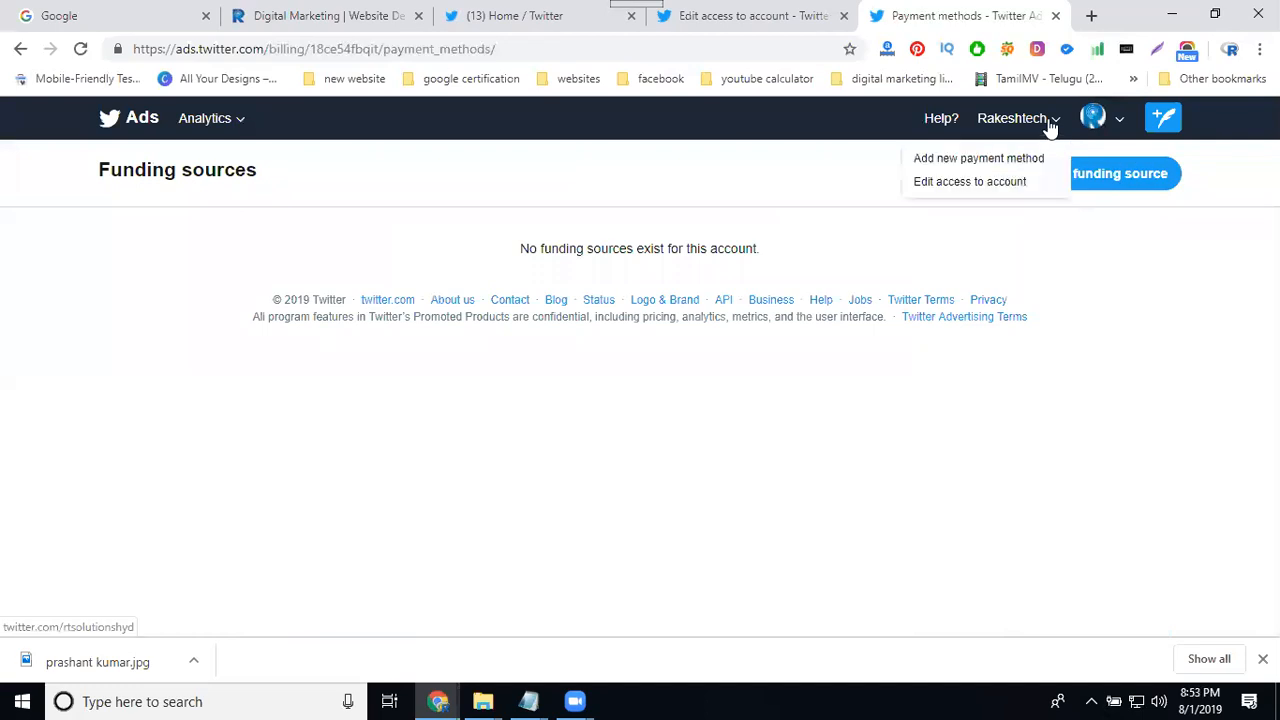
left_click(995, 183)
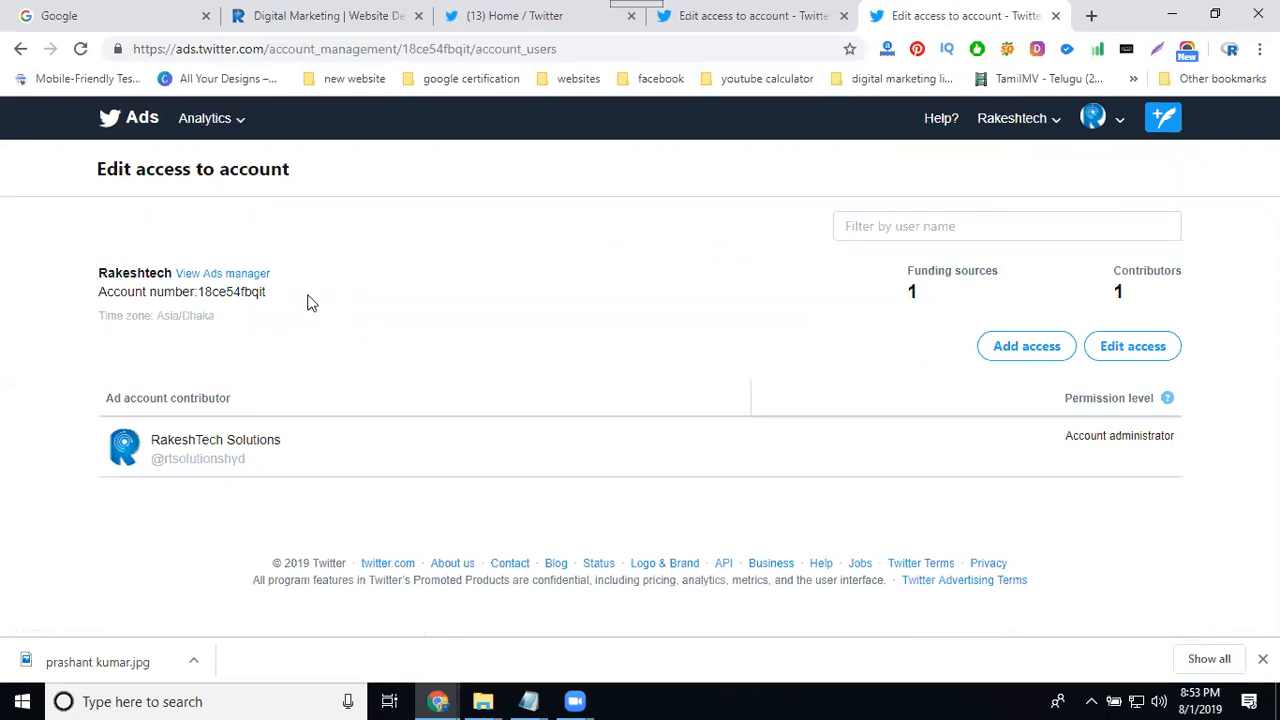
left_click(247, 280)
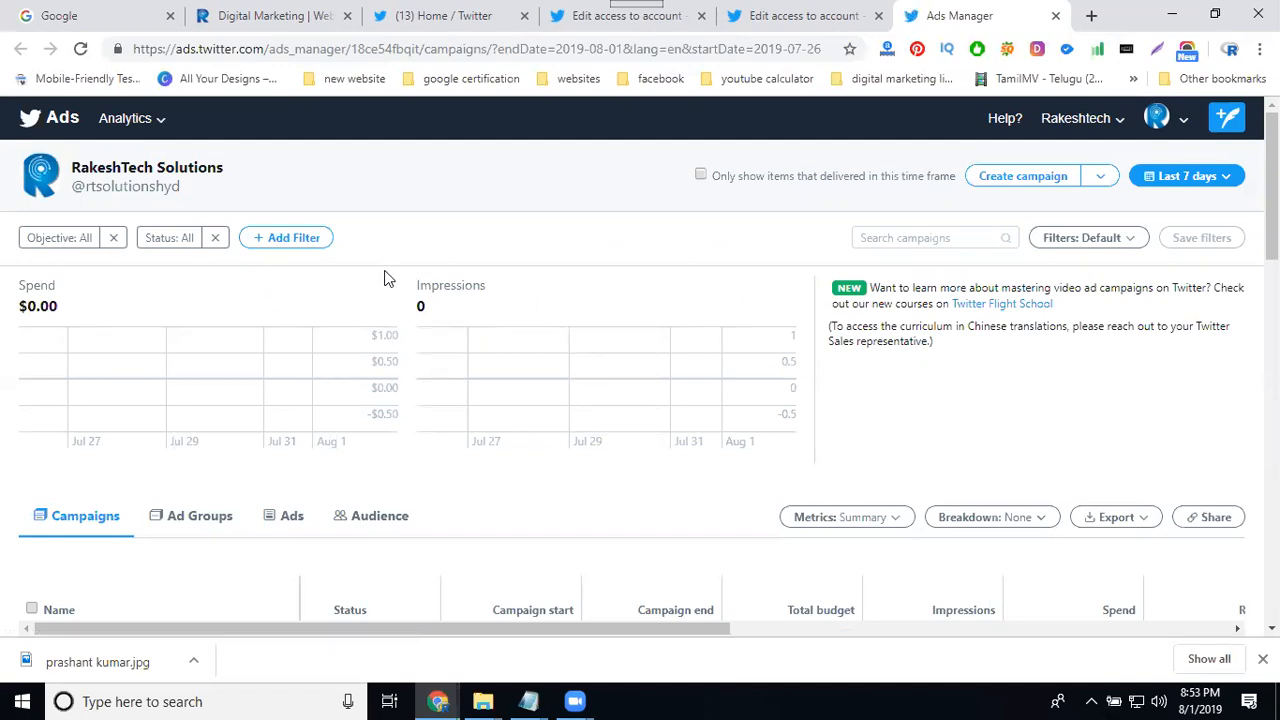
Step: Look through the campaign list and pause the Untitled awareness campaign
scroll(386, 277, "down", 3)
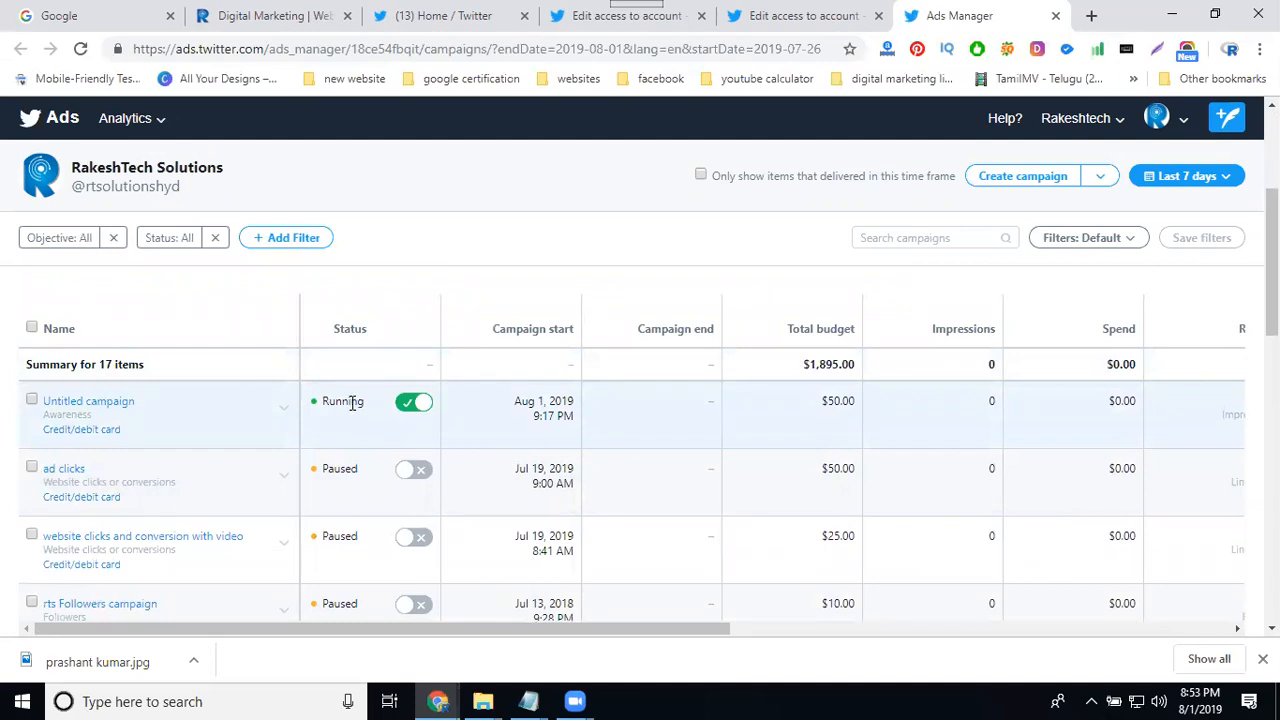
scroll(362, 482, "down", 3)
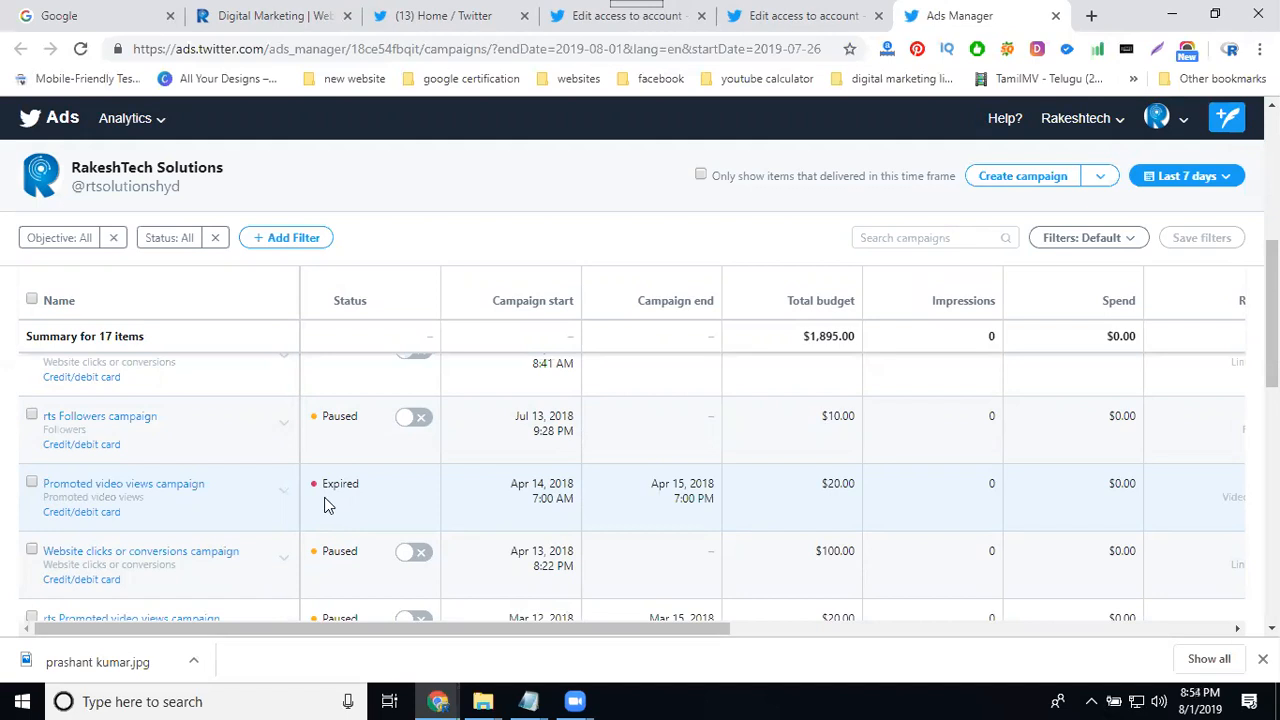
scroll(323, 505, "up", 5)
scroll(323, 508, "down", 3)
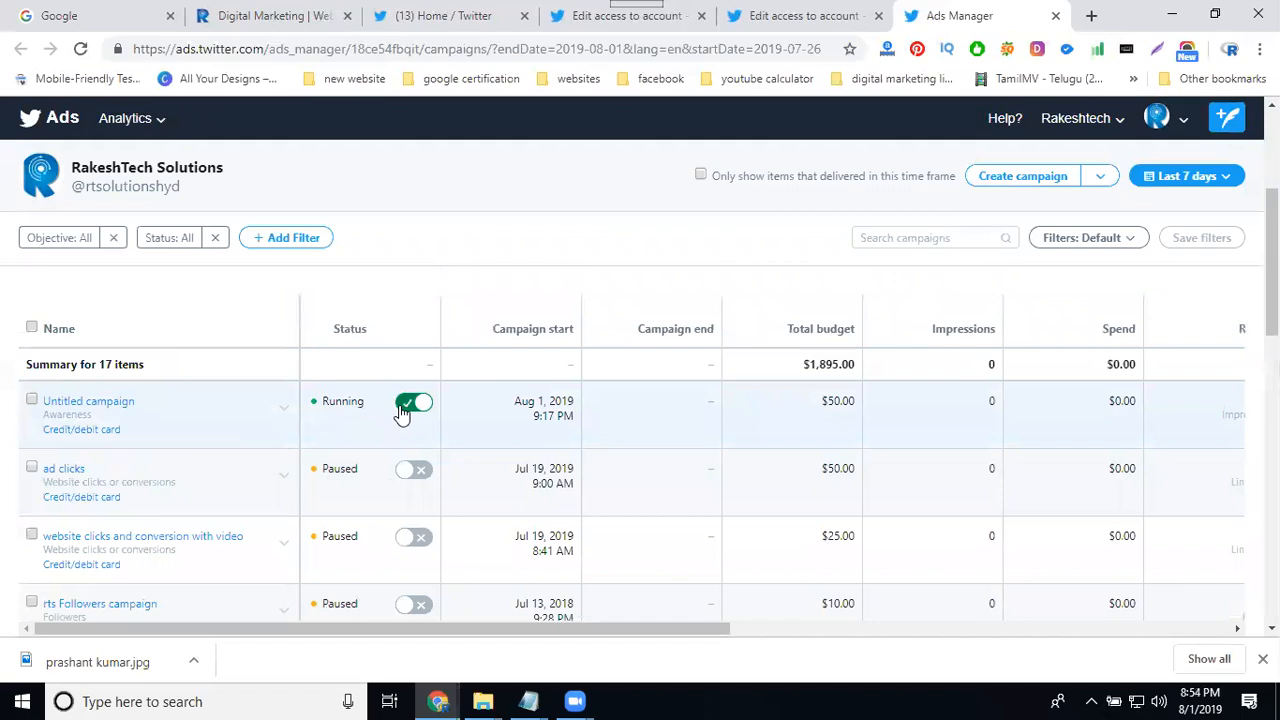
left_click(403, 411)
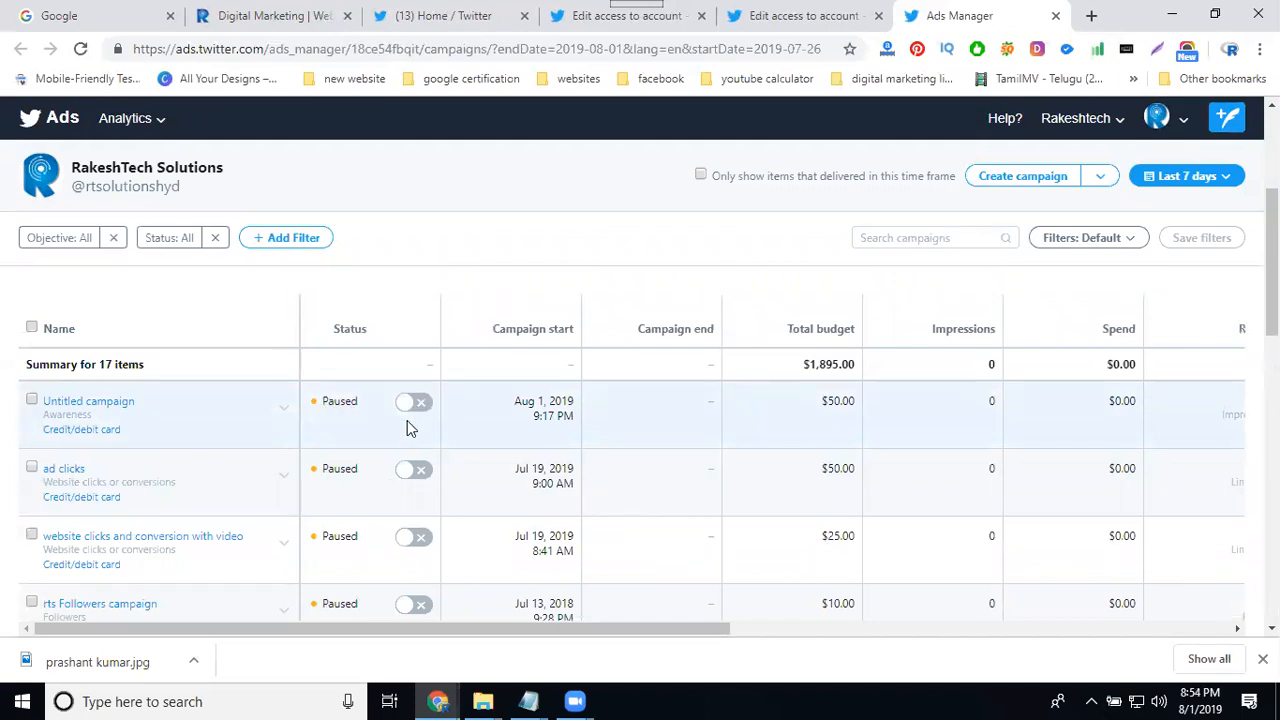